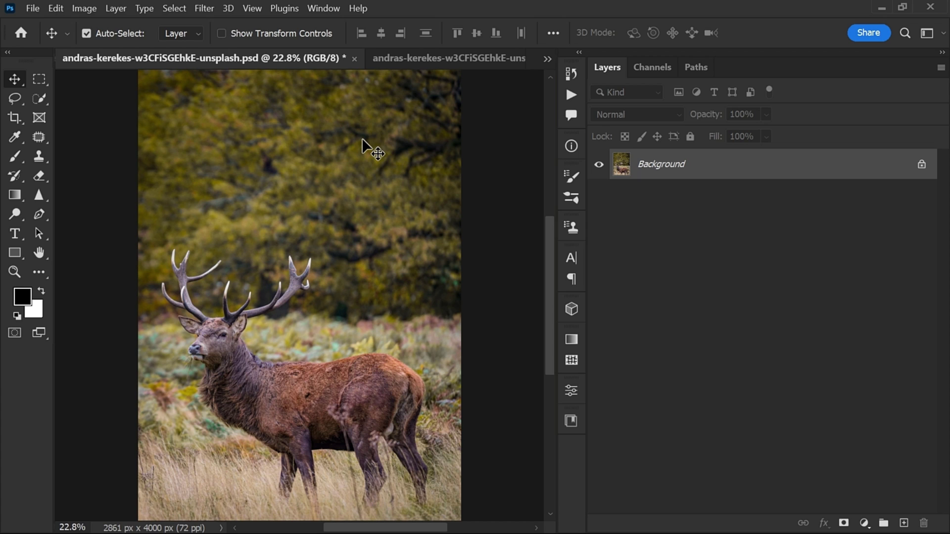
Download the Unsplash stag photo at Original Size (2861 x 4000) and switch back to Photoshop
key("super")
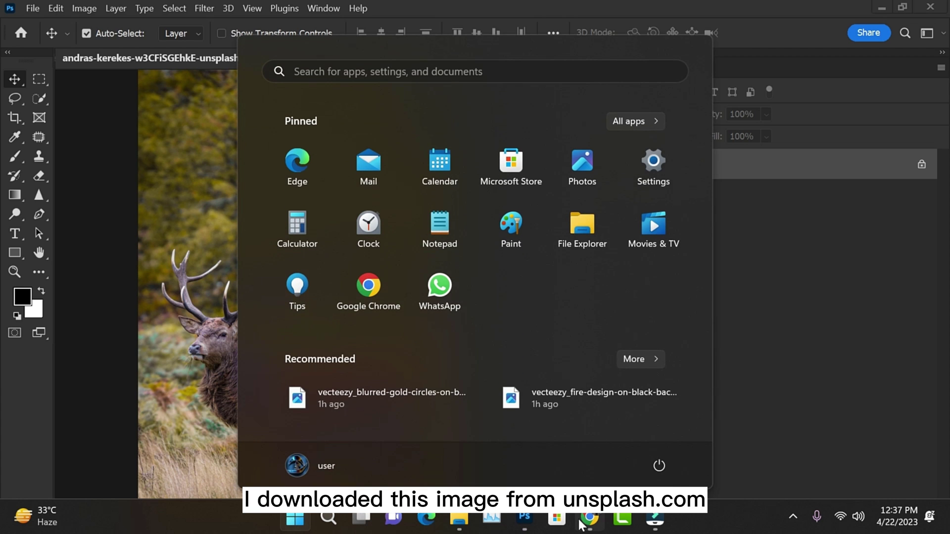
left_click(587, 520)
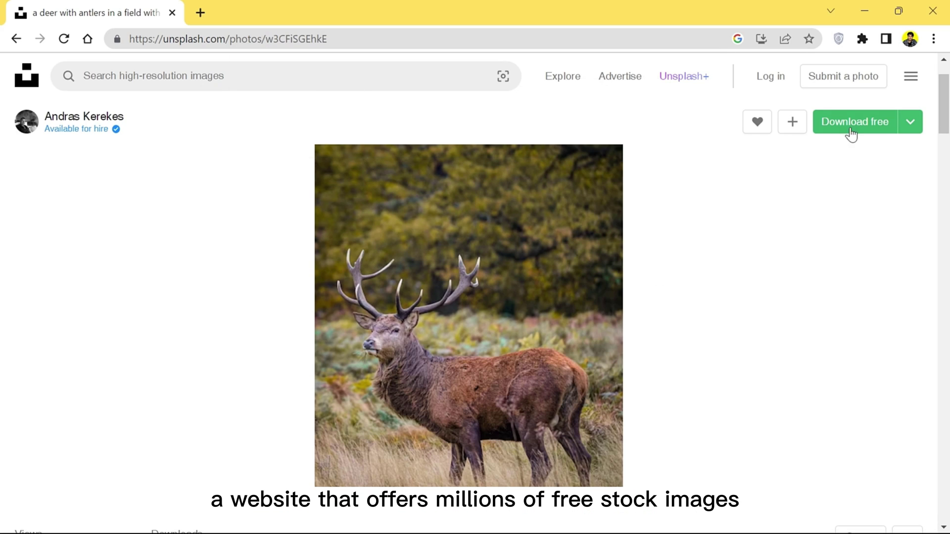
left_click(910, 123)
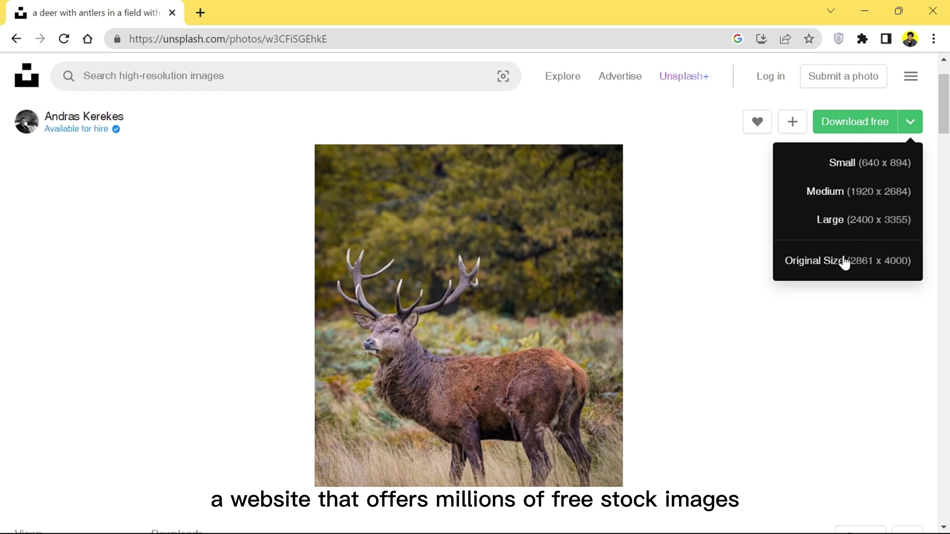
left_click(784, 249)
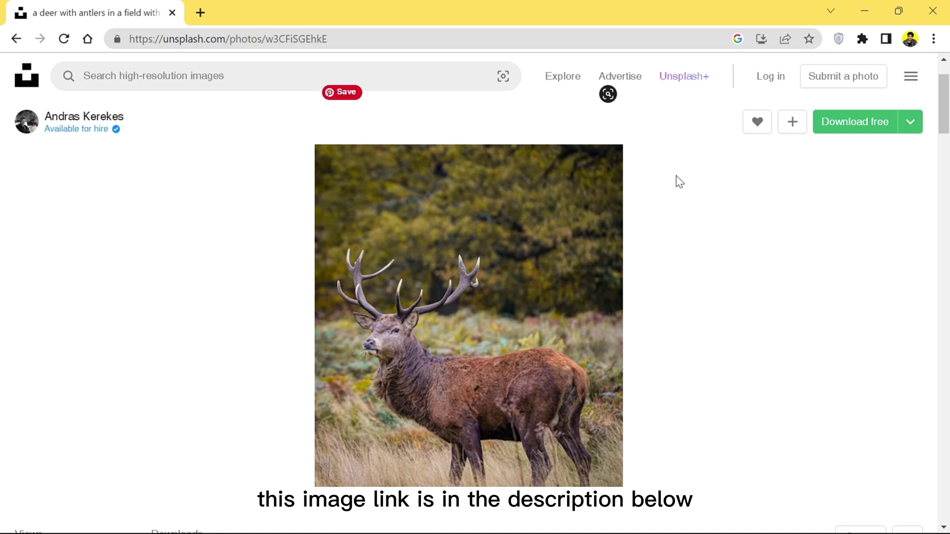
key("super")
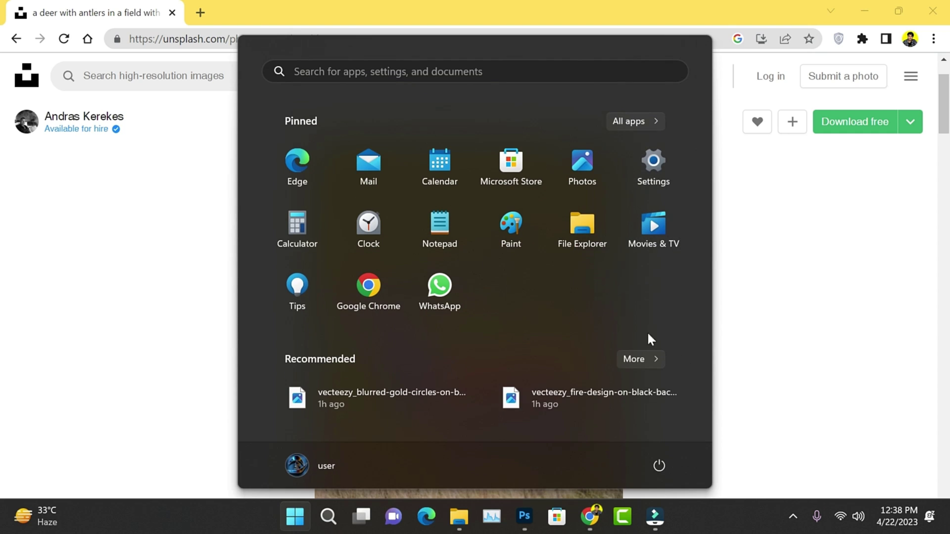
left_click(524, 522)
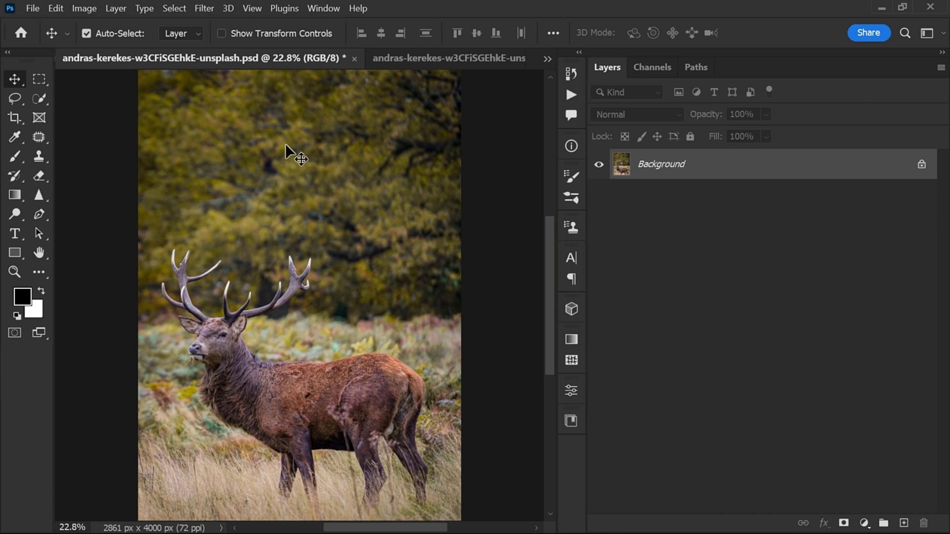
left_click(39, 98)
left_click(99, 108)
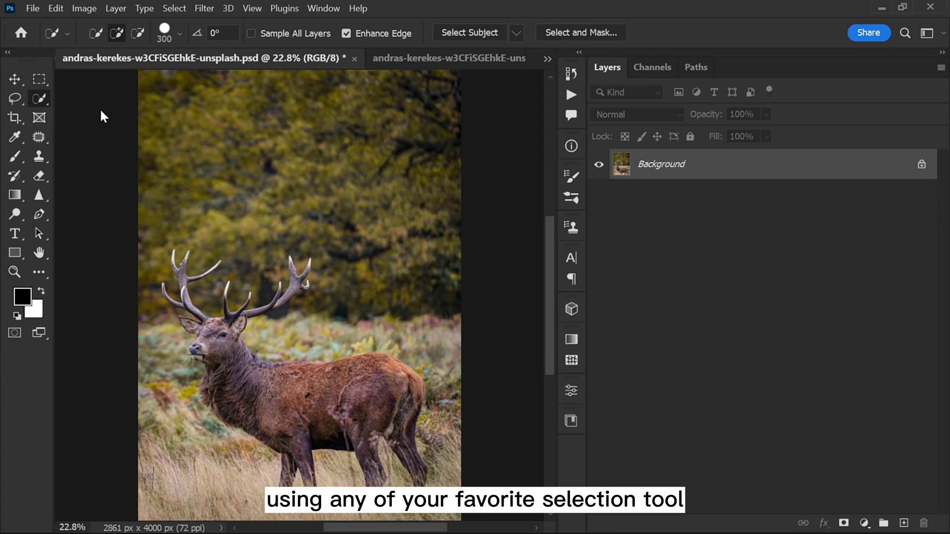
left_click(458, 34)
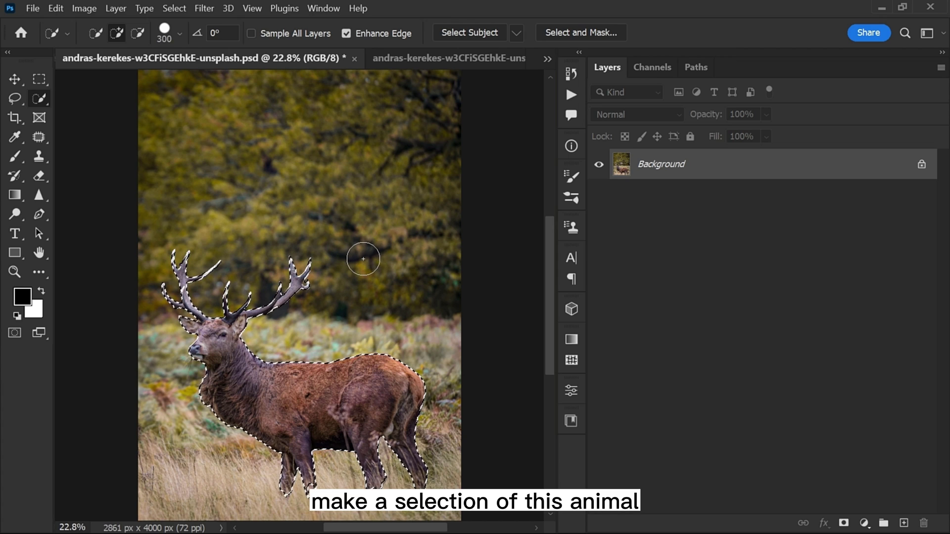
mouse_move(303, 275)
left_mouse_down()
mouse_move(267, 292)
mouse_move(191, 285)
mouse_move(156, 266)
left_mouse_up()
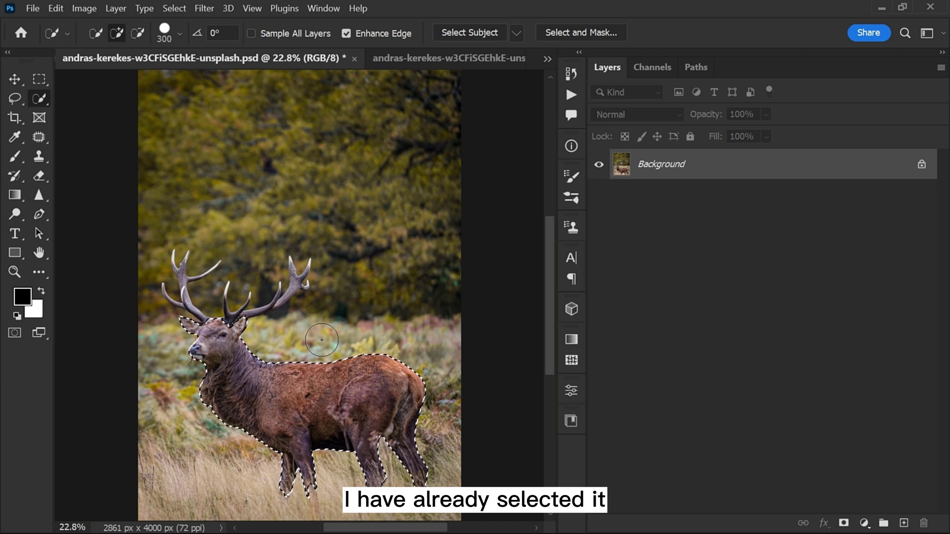
key("ctrl+d")
key("v")
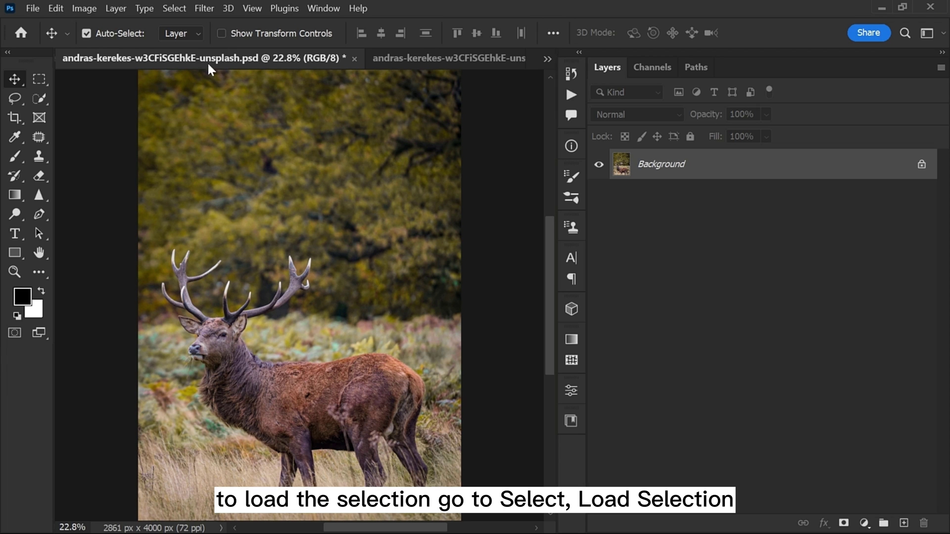
Load the saved 'deer' channel as the active selection
left_click(171, 9)
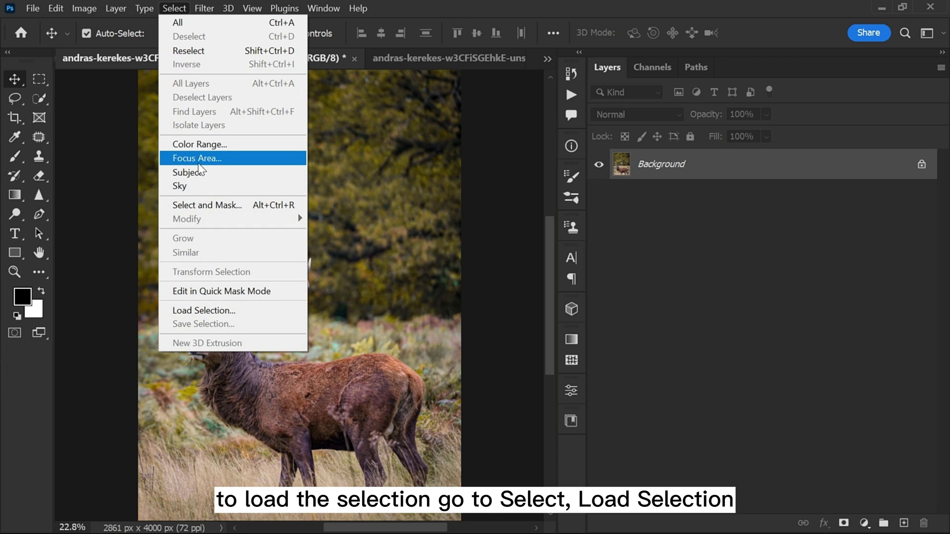
left_click(201, 310)
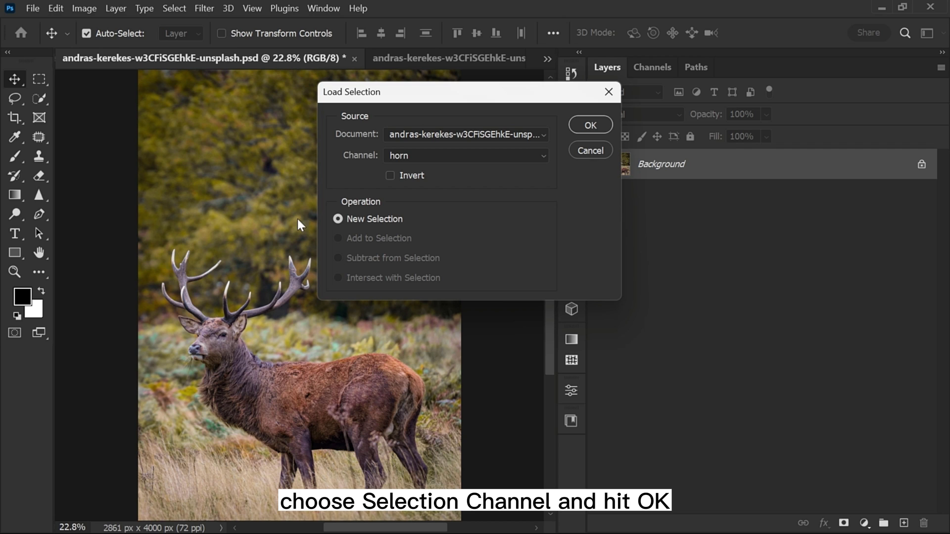
left_click(394, 157)
left_click(391, 182)
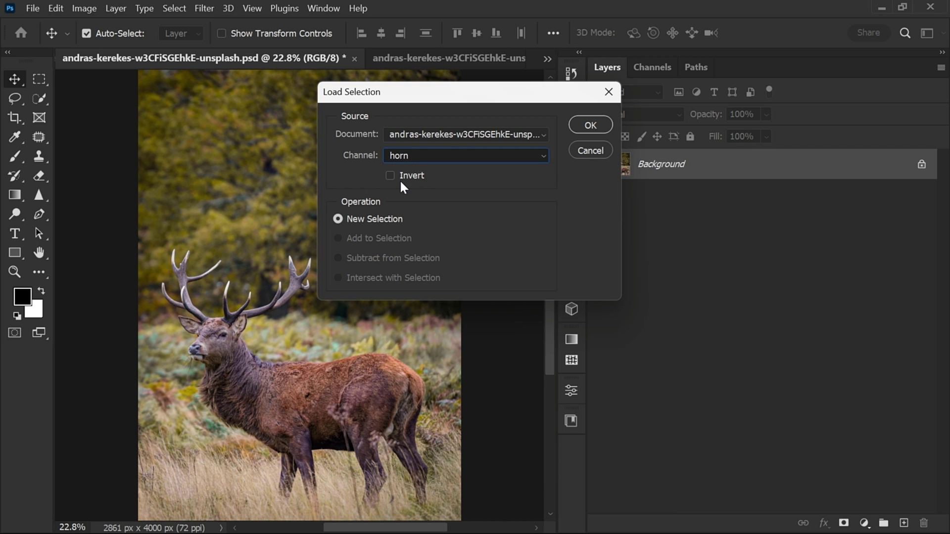
left_click(582, 128)
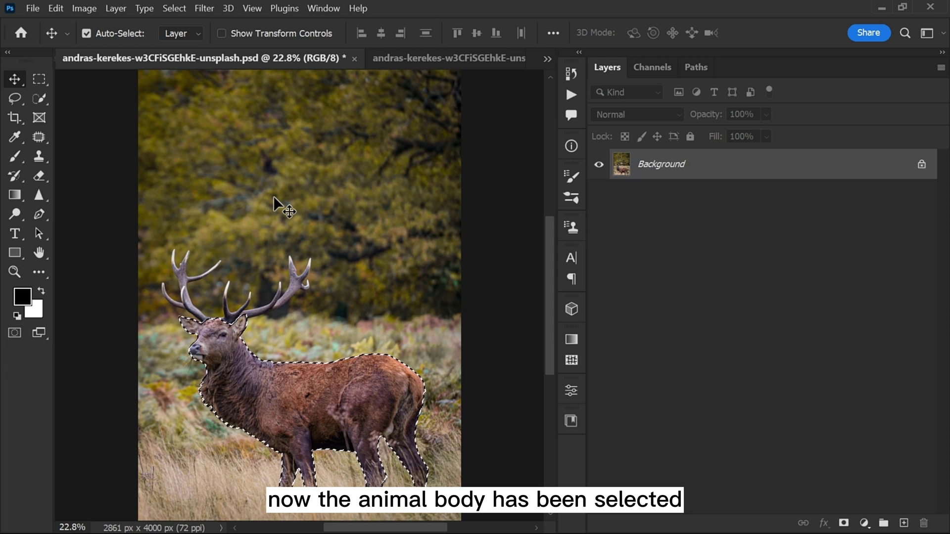
Copy the selected body to a new layer named Body, checking it against the hidden Background
key("ctrl+j")
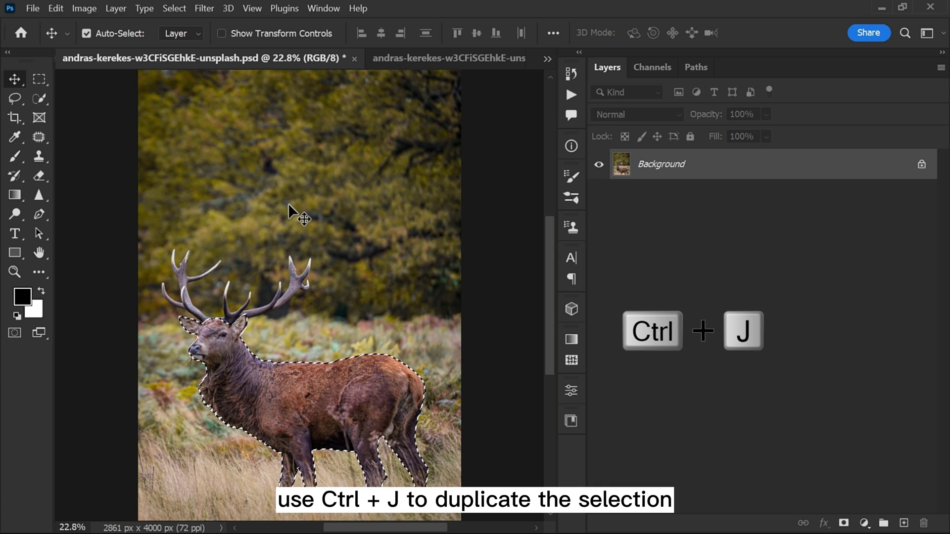
key("ctrl+j")
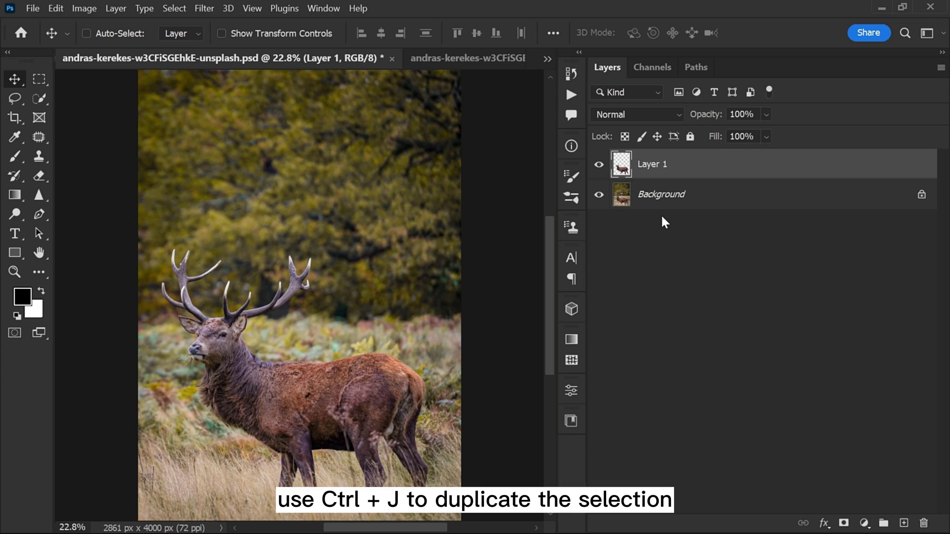
double_click(652, 166)
type("Body")
key("Return")
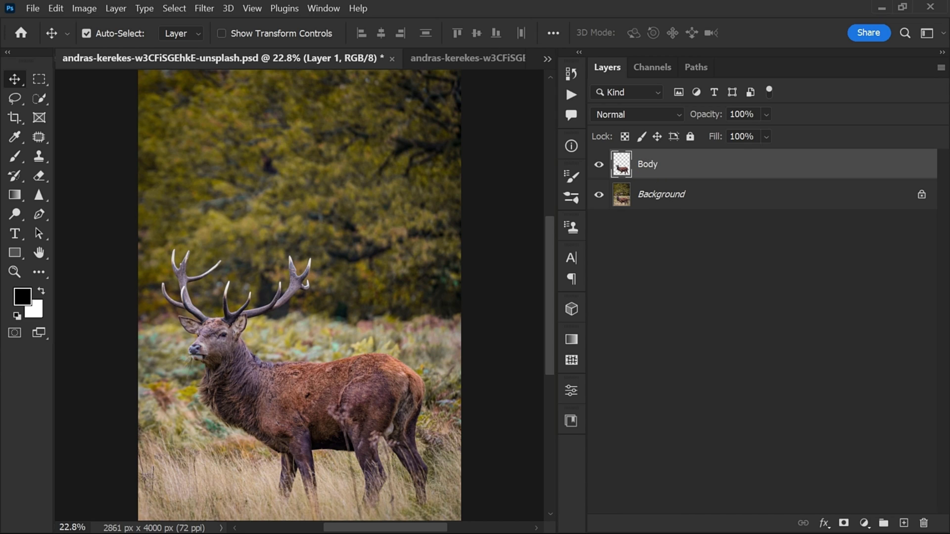
left_click(598, 164, "alt")
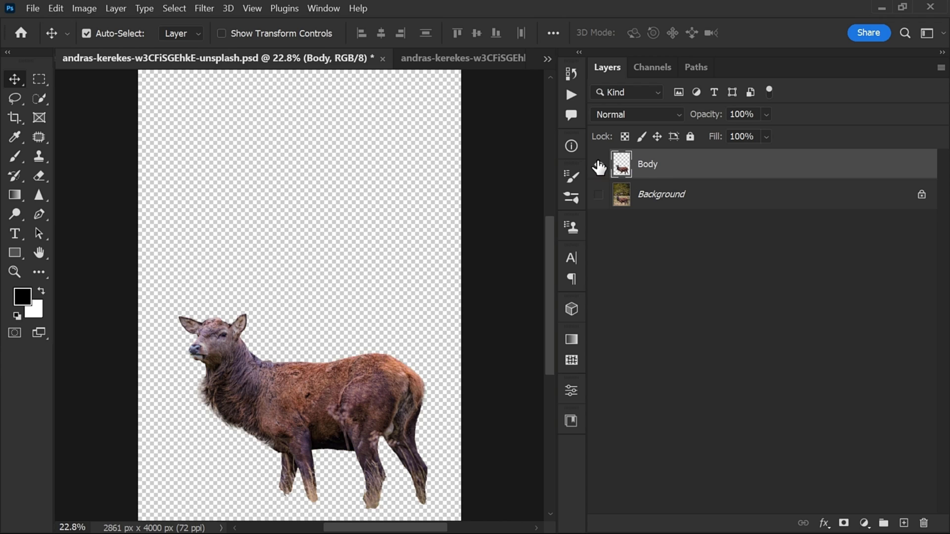
left_click(599, 164, "alt")
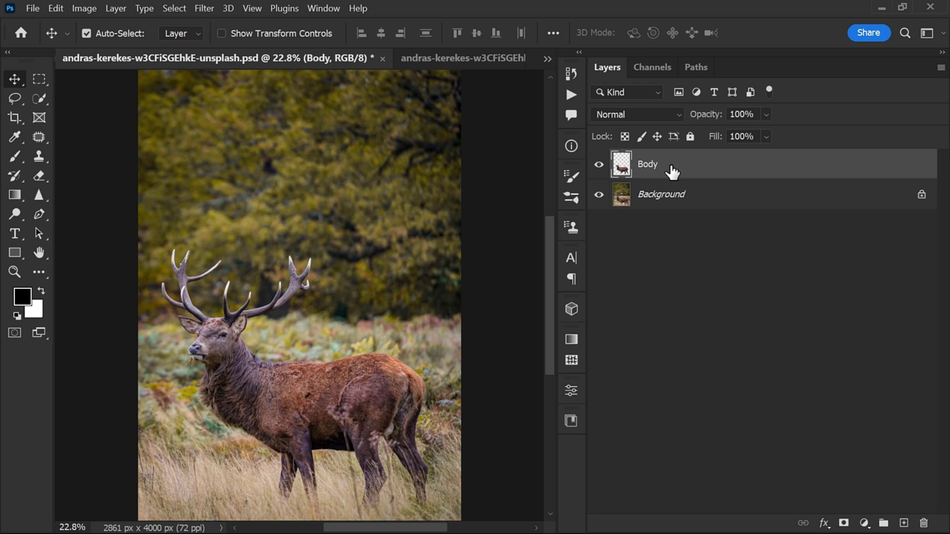
Load the saved 'horn' channel as the active selection
left_click(174, 8)
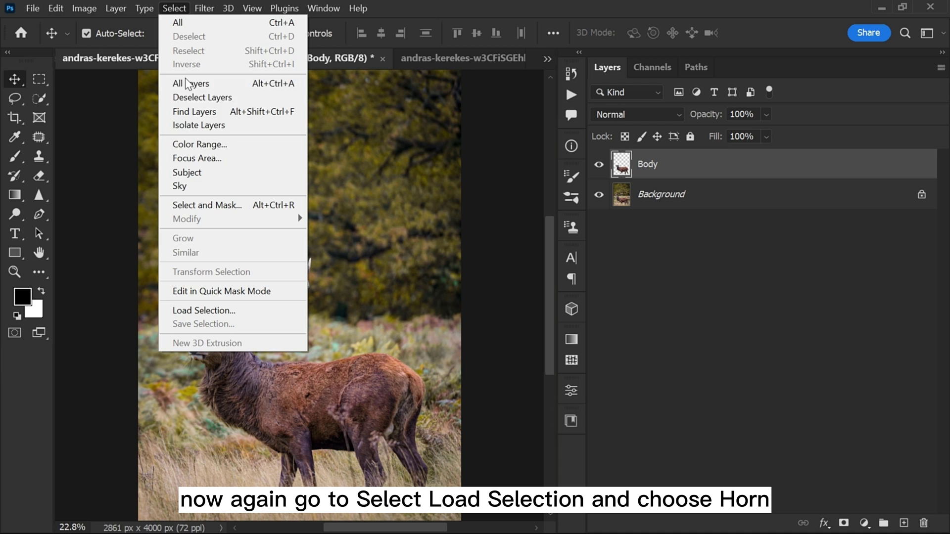
left_click(201, 311)
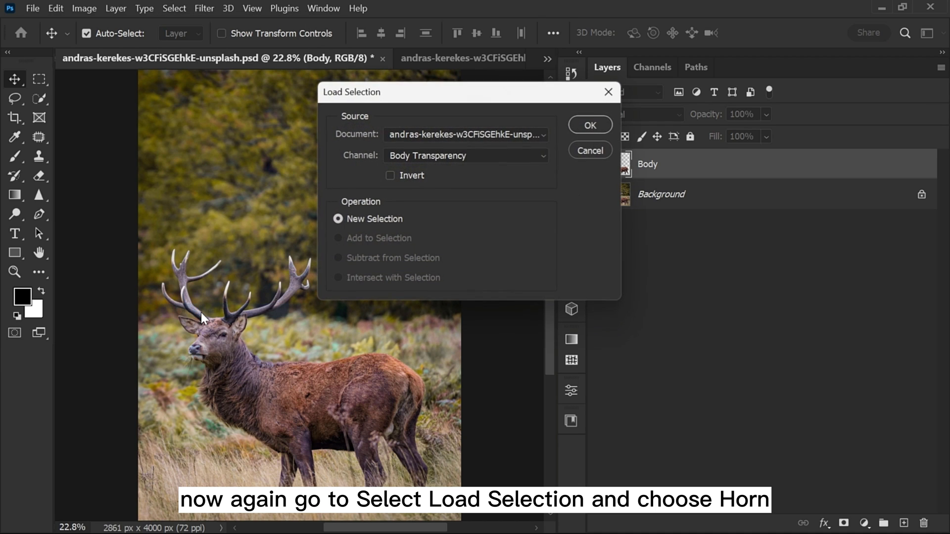
left_click(409, 156)
left_click(402, 194)
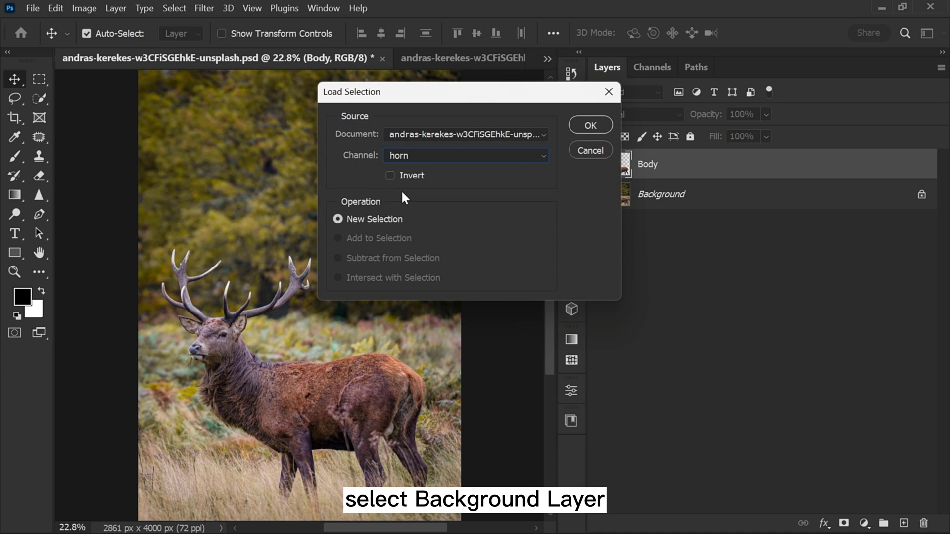
left_click(591, 125)
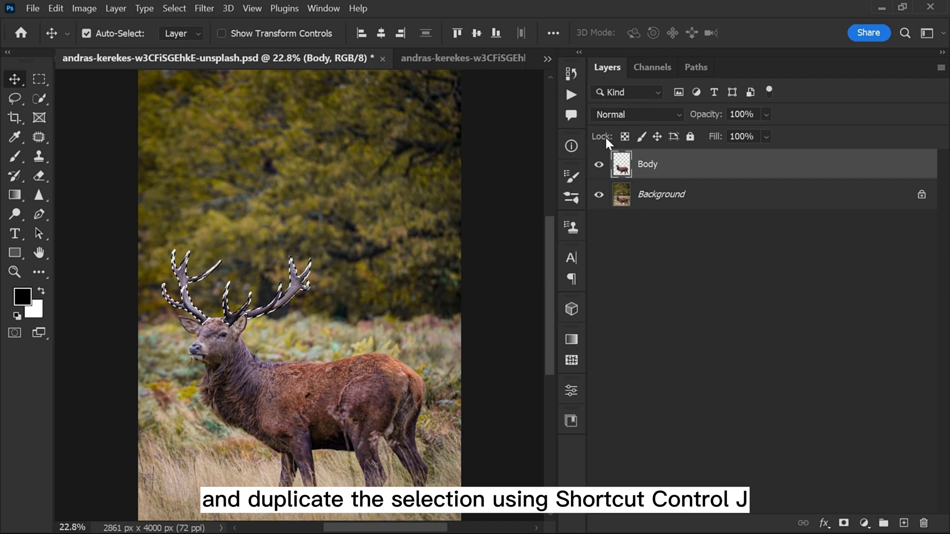
Copy the antlers from the Background to a new layer named Horn above Body
left_click(679, 198)
key("ctrl+j")
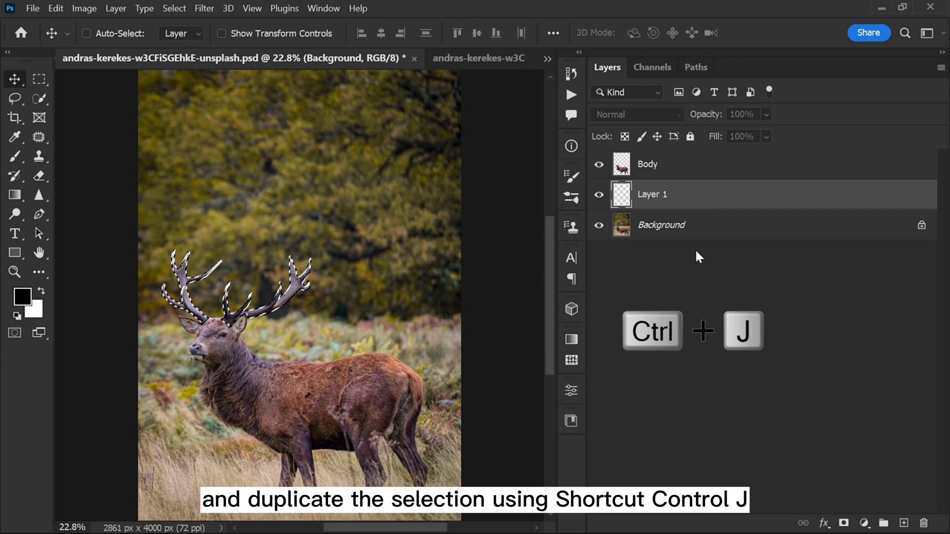
left_click_drag(659, 195, 671, 162)
double_click(653, 166)
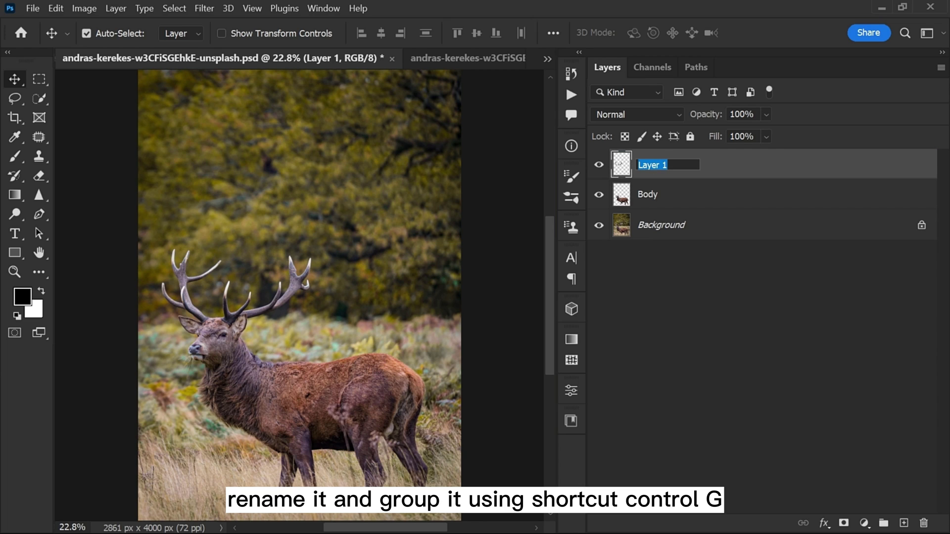
type("Horn")
key("Return")
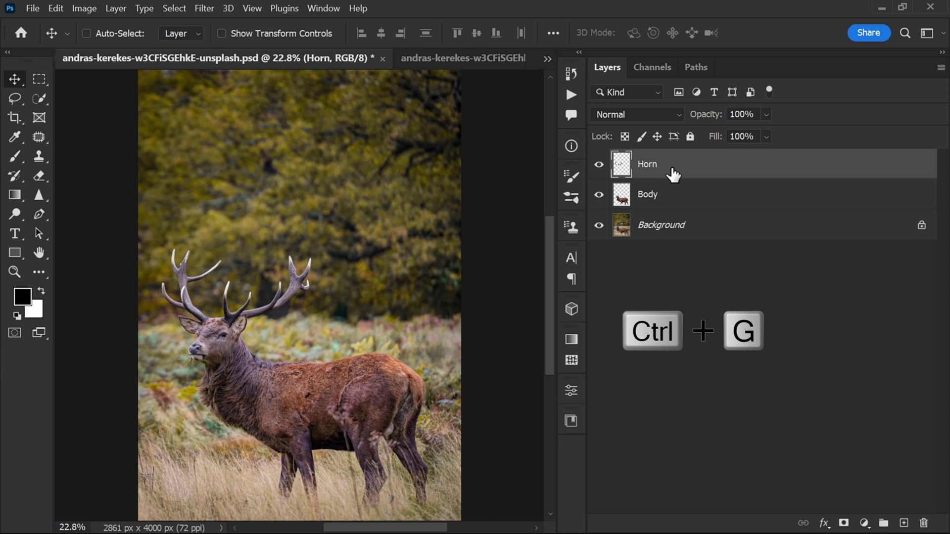
Group the Horn layer and name the group 'Glowing Horn Effect'
key("ctrl+g")
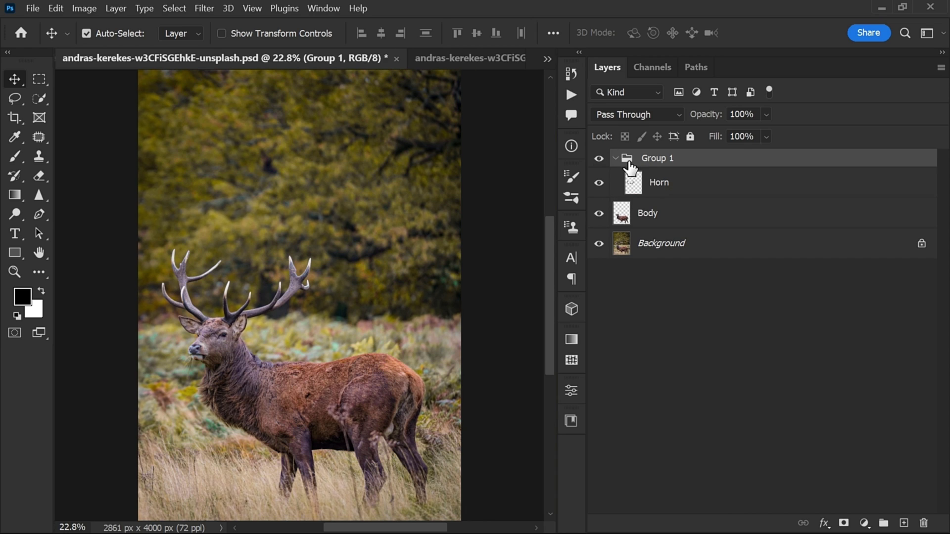
left_click(616, 159)
left_click(616, 158)
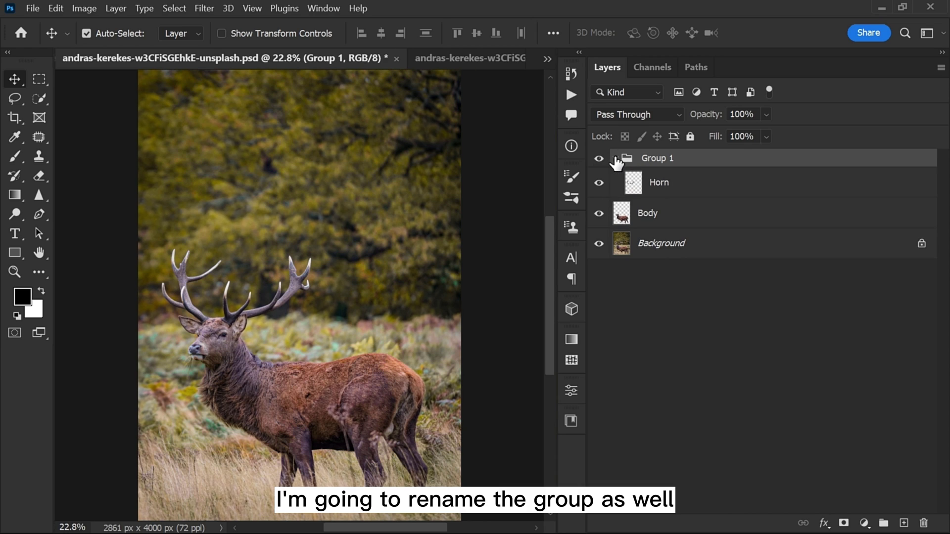
left_click(683, 184)
double_click(659, 158)
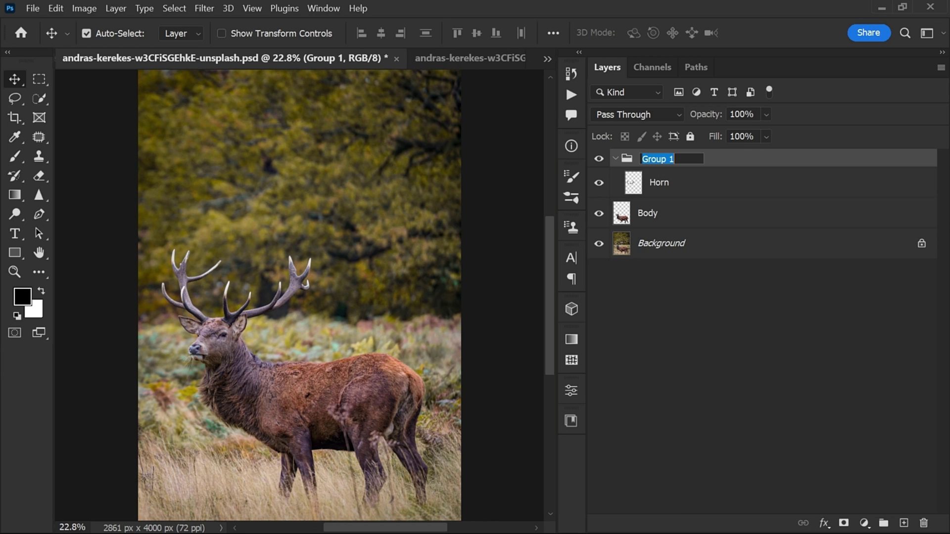
type("Glowing Horn Effect")
Confirm the group name and convert the Horn layer to a smart object
key("Return")
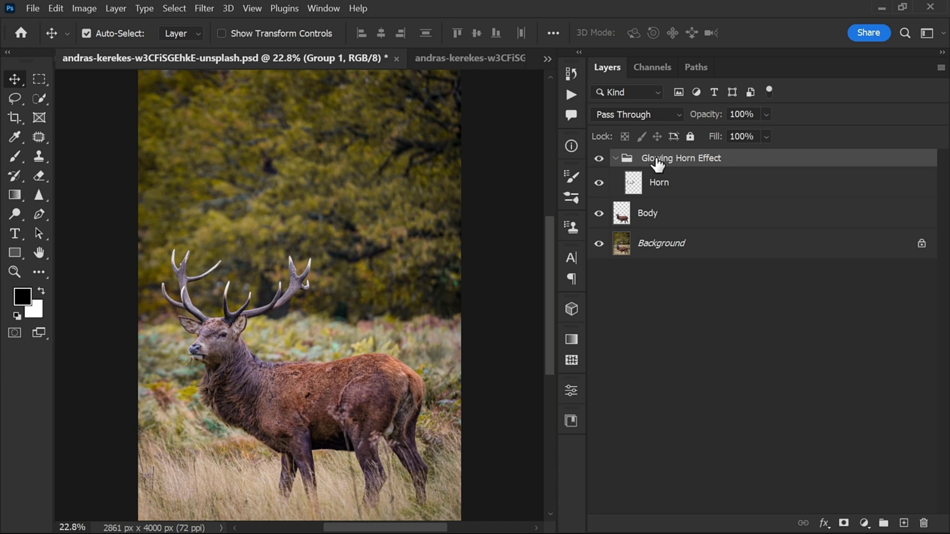
left_click(675, 184)
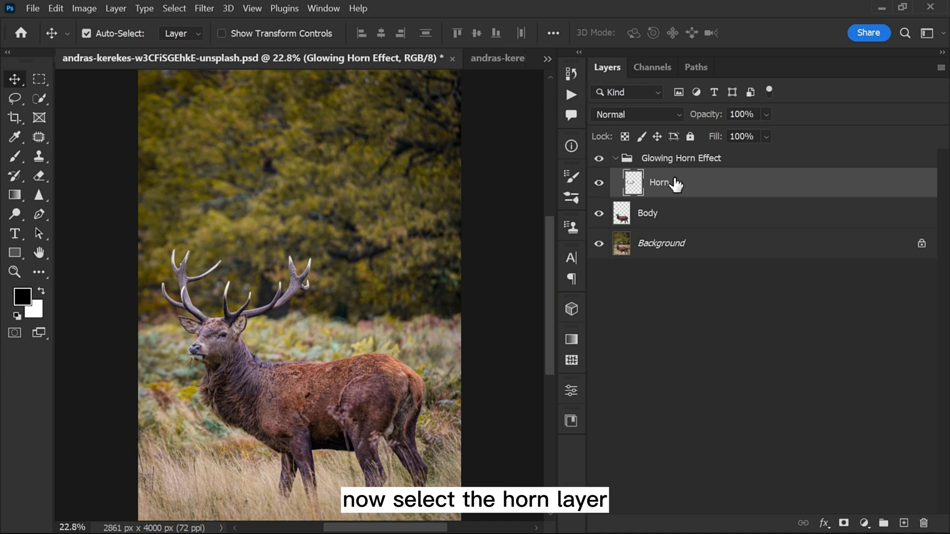
right_click(695, 181)
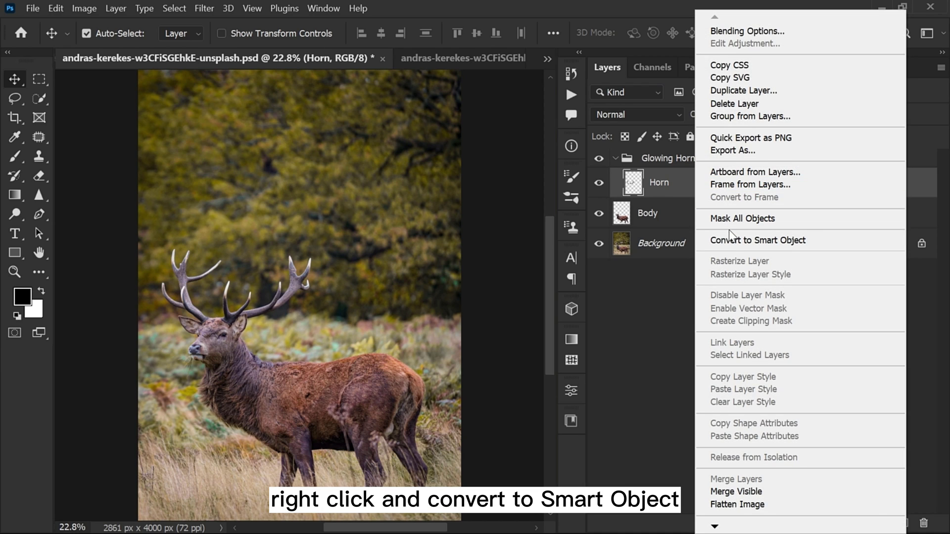
left_click(734, 240)
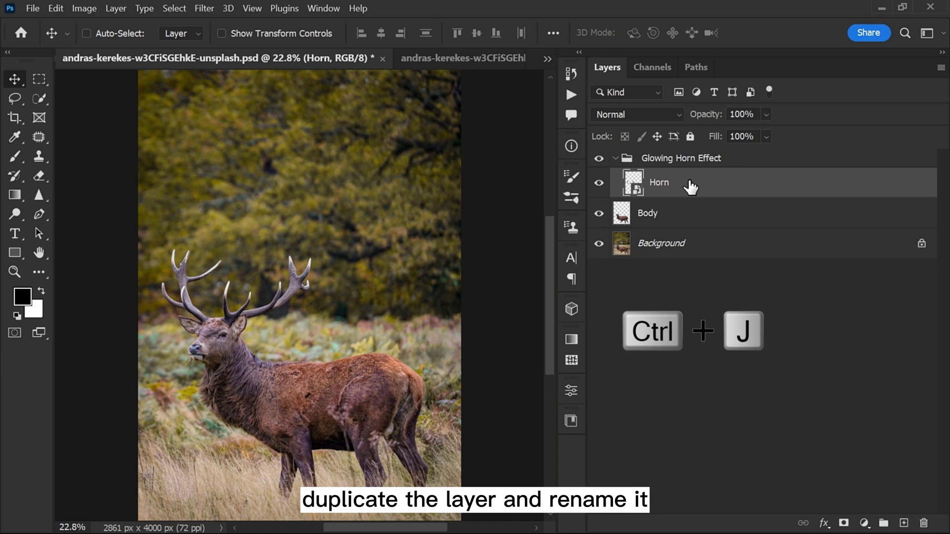
Duplicate Horn as 'Horn 1' with Screen blending, then zoom in on the antlers
key("ctrl+j")
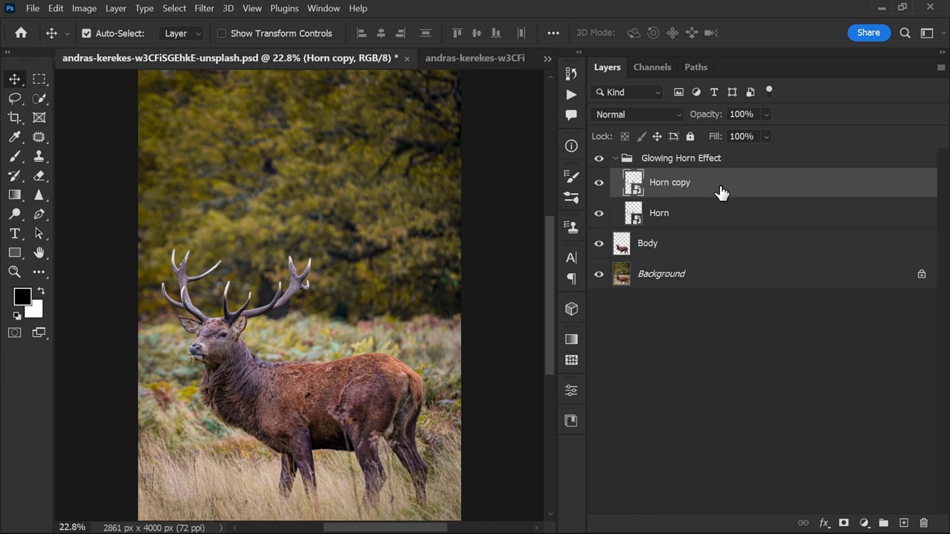
double_click(679, 184)
left_click(672, 184)
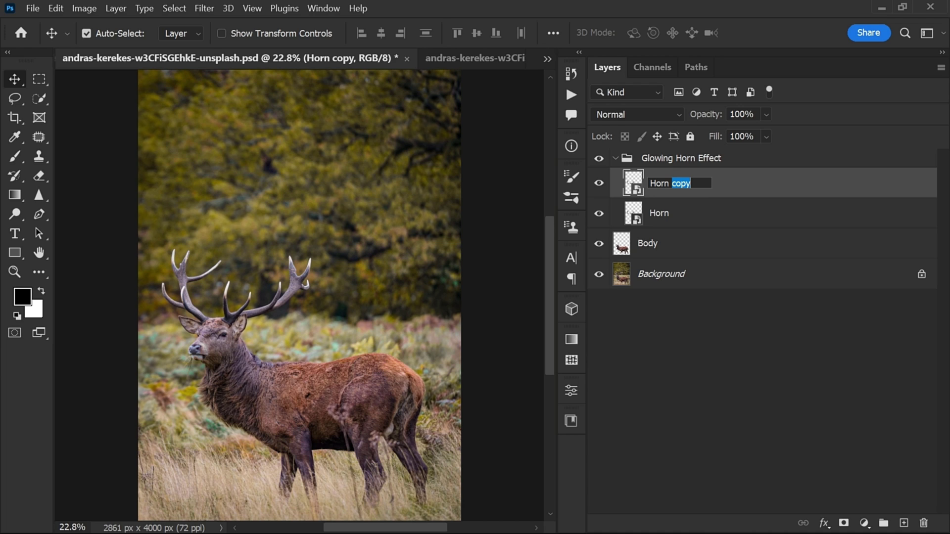
type("1")
key("Return")
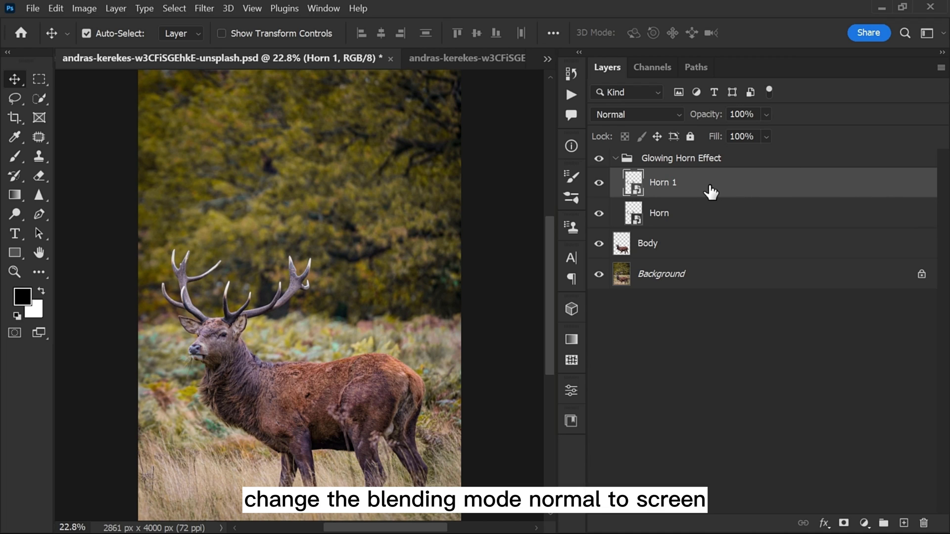
left_click(616, 117)
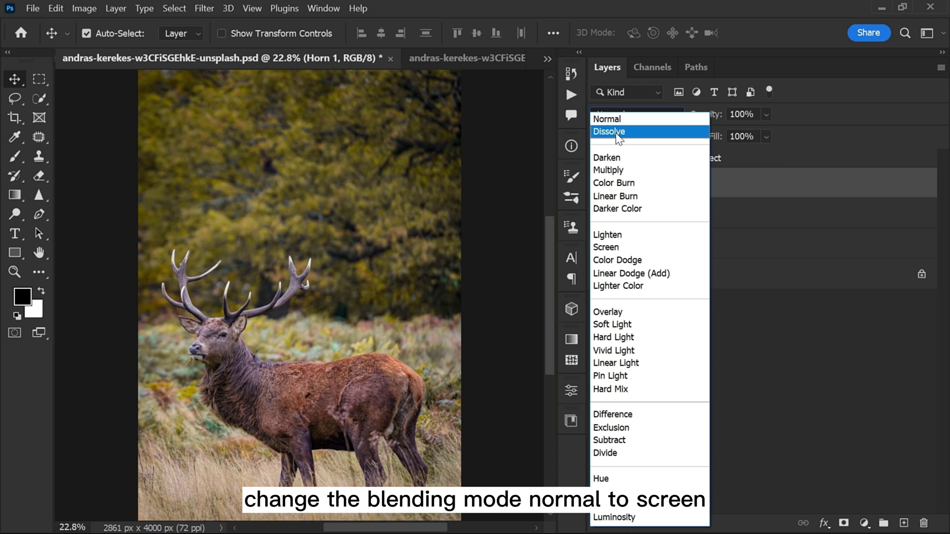
left_click(613, 249)
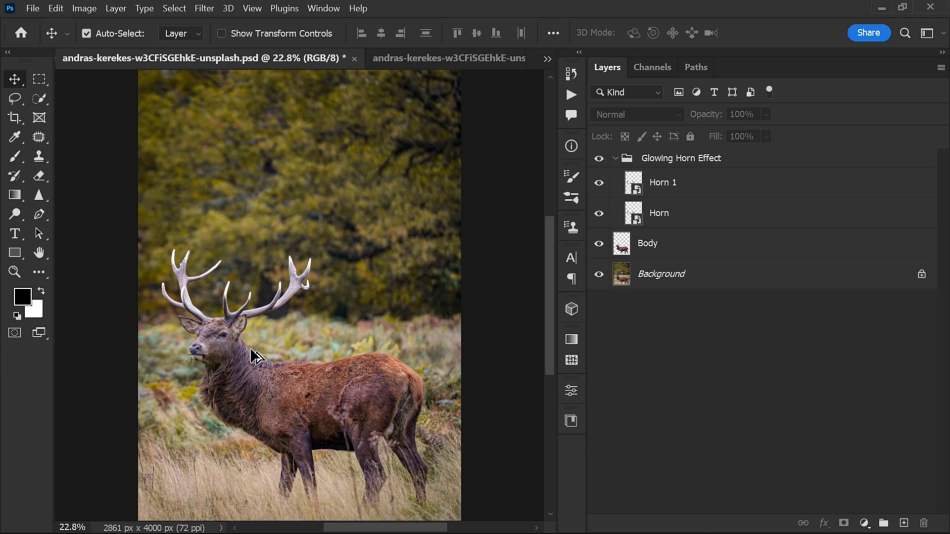
scroll(264, 345, "up", 3)
scroll(283, 307, "up", 1)
left_click_drag(274, 292, 273, 267)
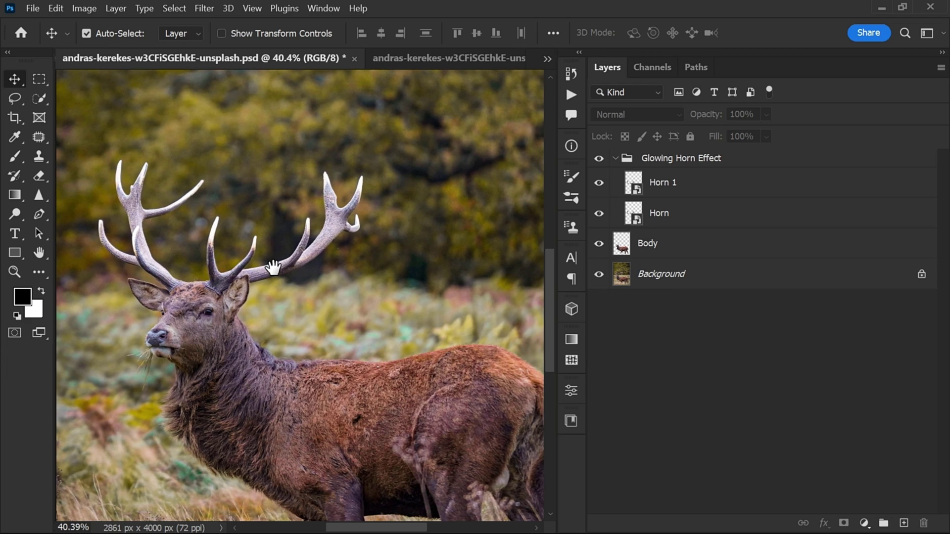
left_click(675, 184)
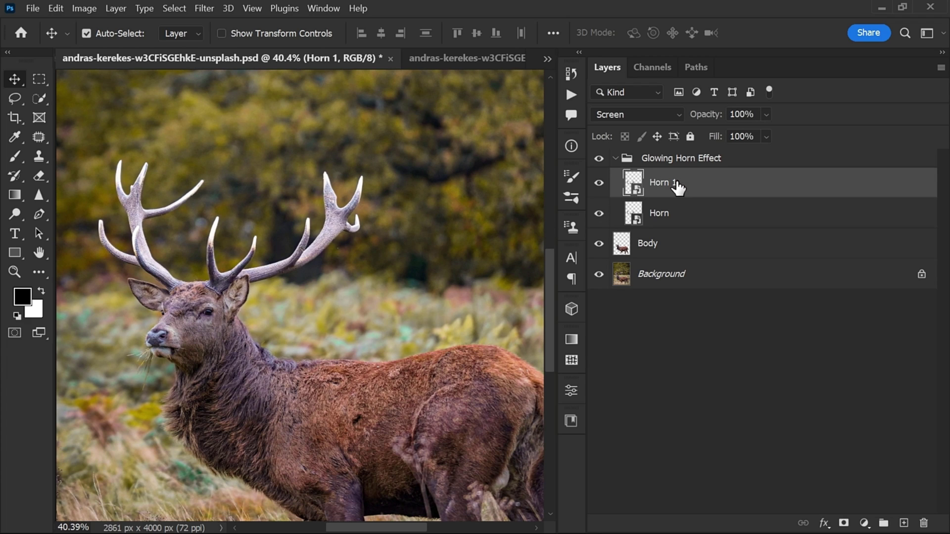
Apply a Gaussian Blur smart filter with a 5-pixel radius to Horn 1
left_click(202, 8)
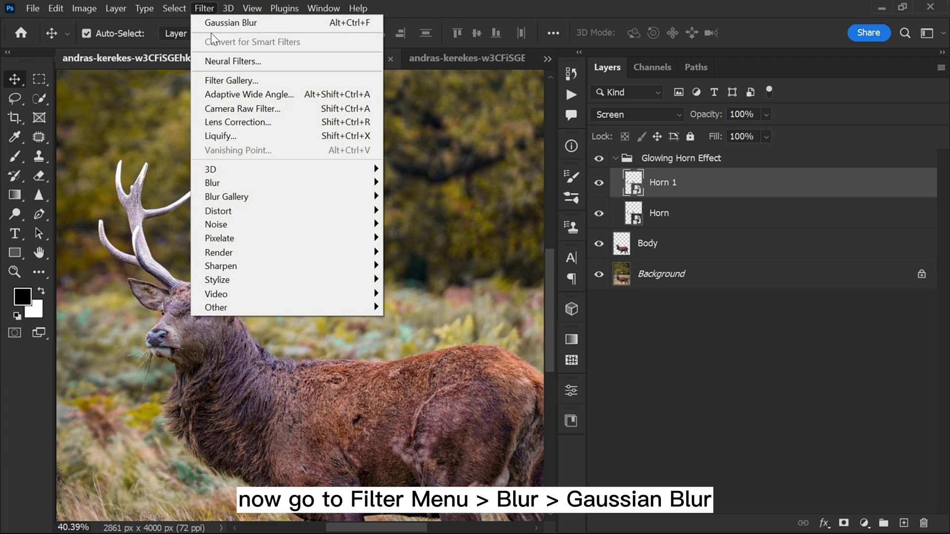
mouse_move(222, 184)
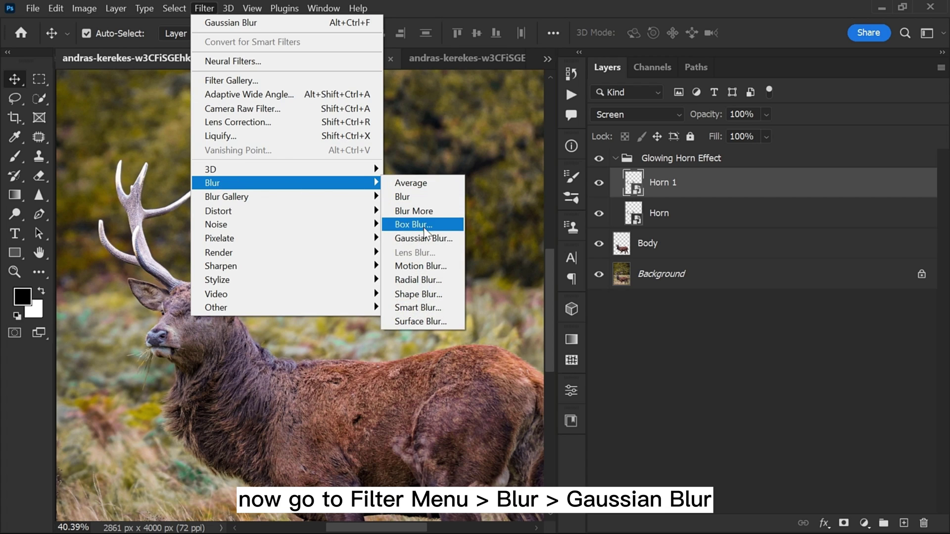
left_click(418, 238)
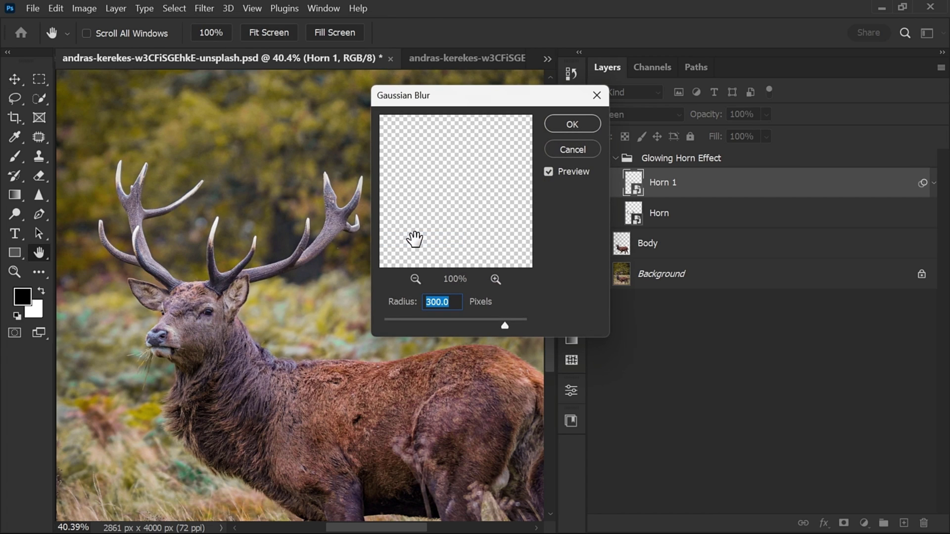
type("5")
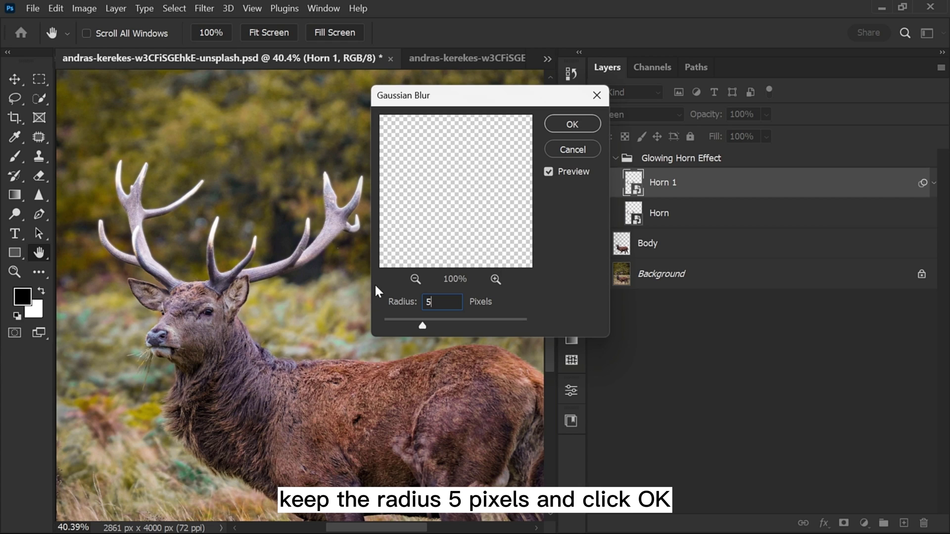
left_click(570, 125)
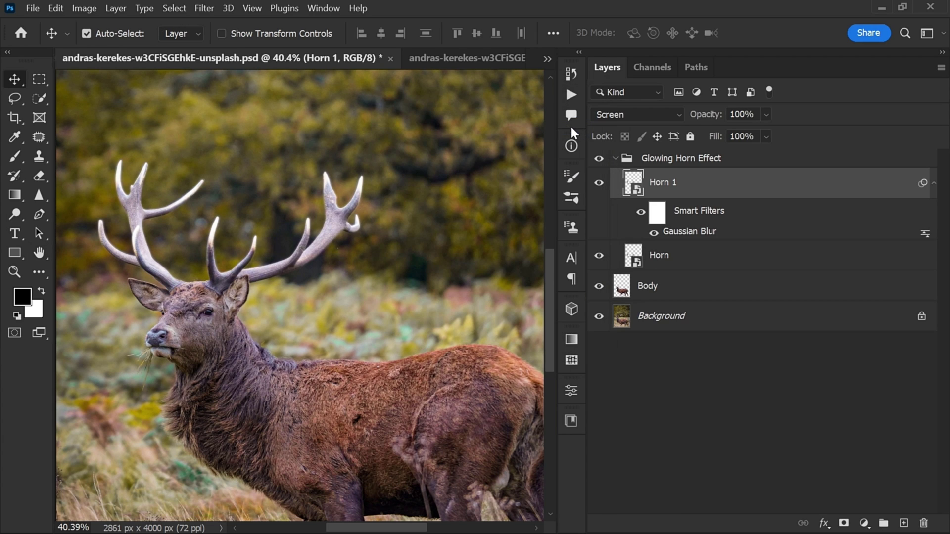
Duplicate Horn 1 and rename the copy 'Horn 2'
key("ctrl+j")
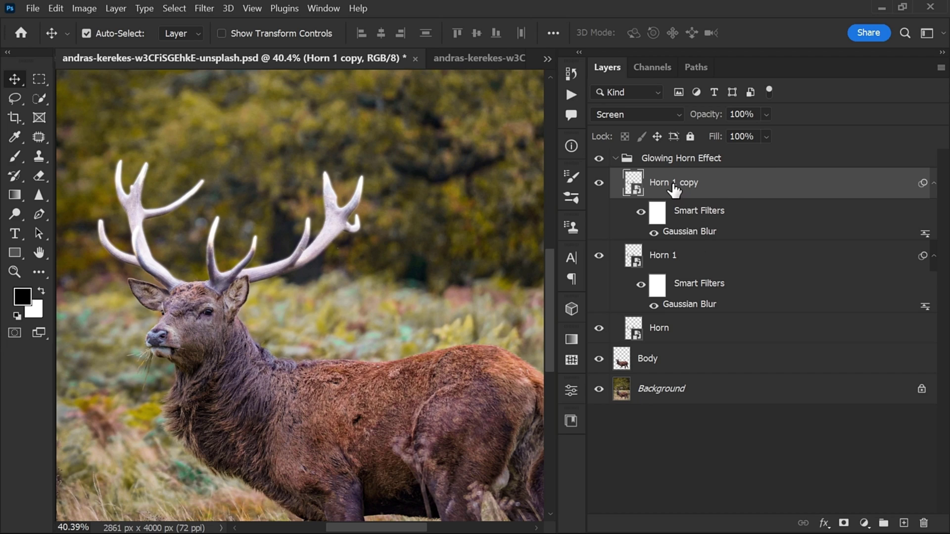
double_click(694, 189)
key("Left")
key("ctrl+Right")
key("shift+Right")
key("shift+Right")
key("shift+Right")
key("shift+Right")
key("shift+Right")
key("shift+Right")
key("shift+Right")
key("Return")
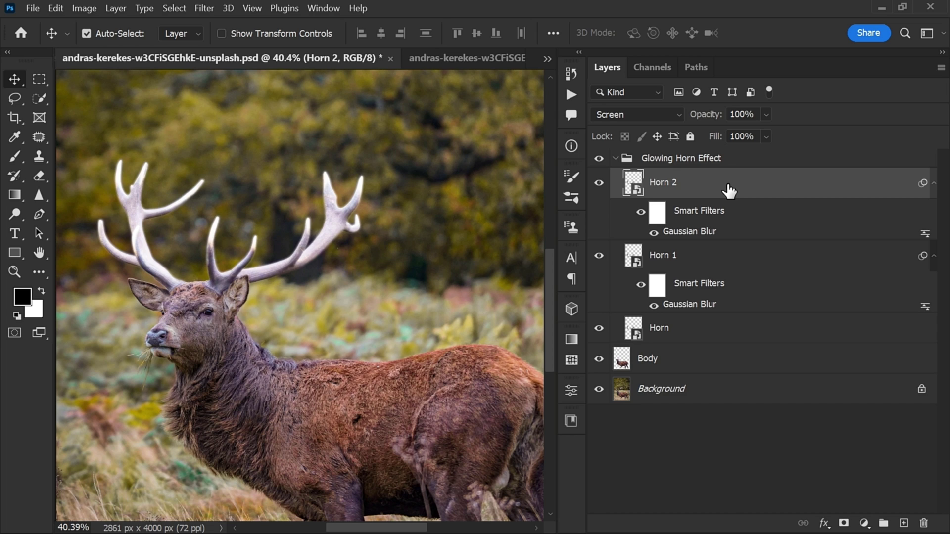
Set Horn 2 to Lighten blending and raise its Gaussian Blur to 15 pixels
left_click(628, 115)
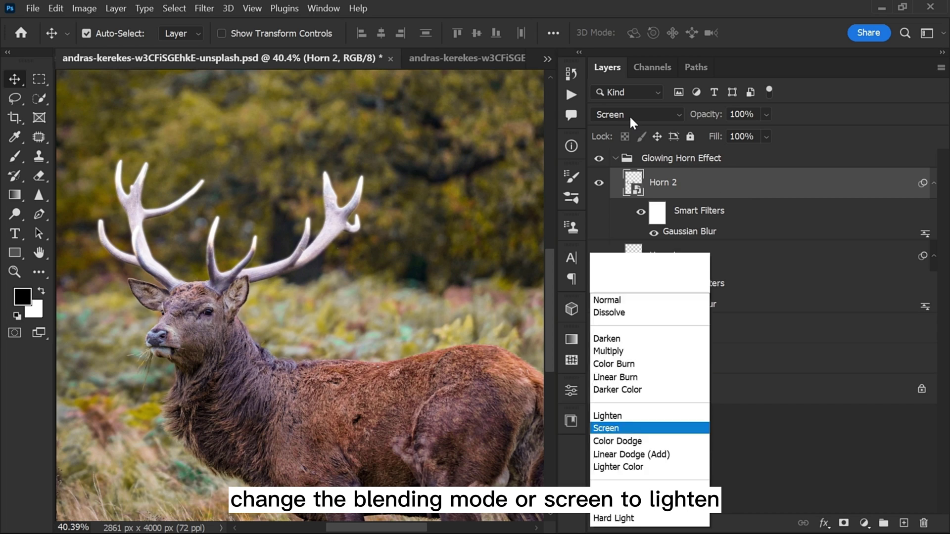
left_click(634, 239)
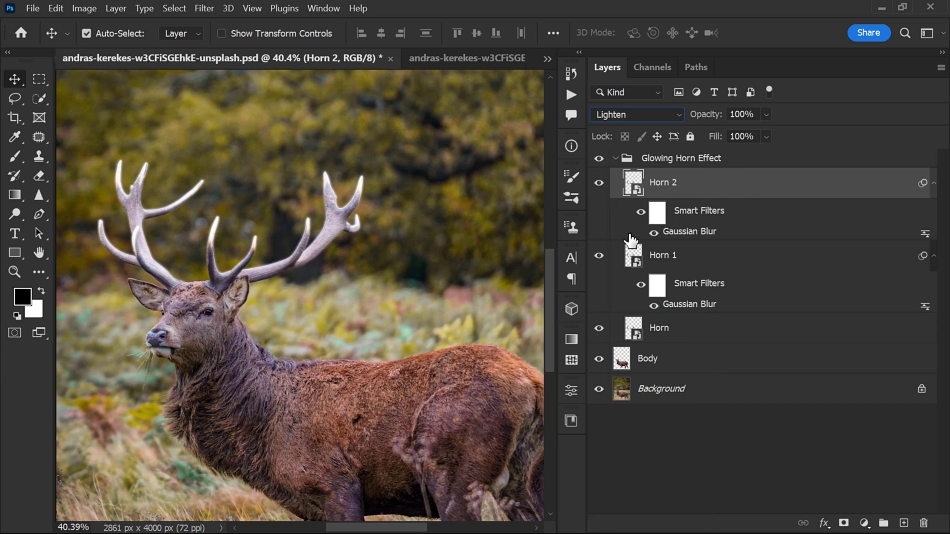
double_click(685, 233)
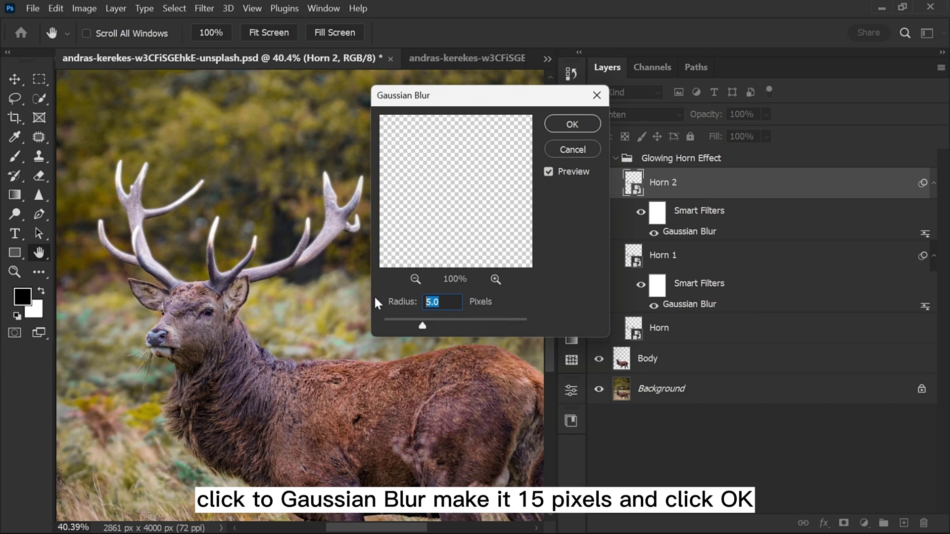
type("15")
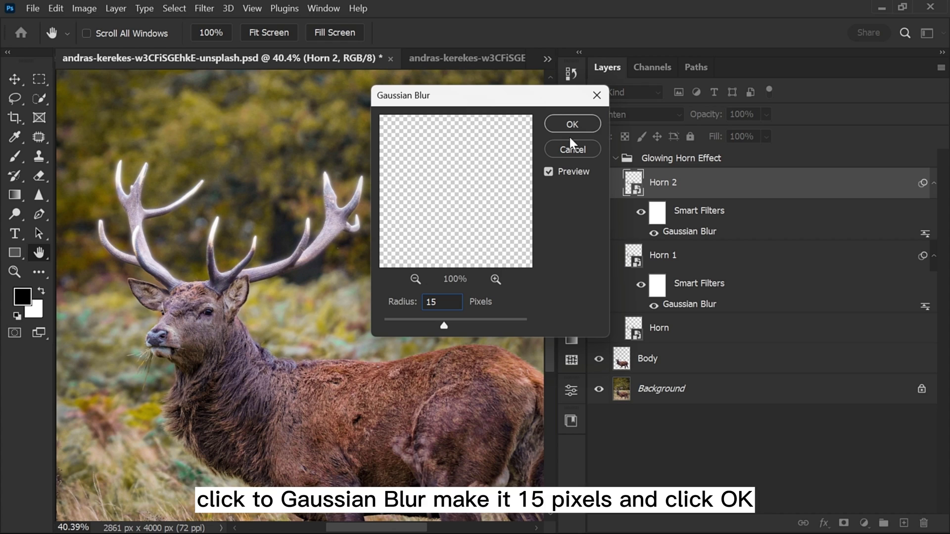
left_click(572, 124)
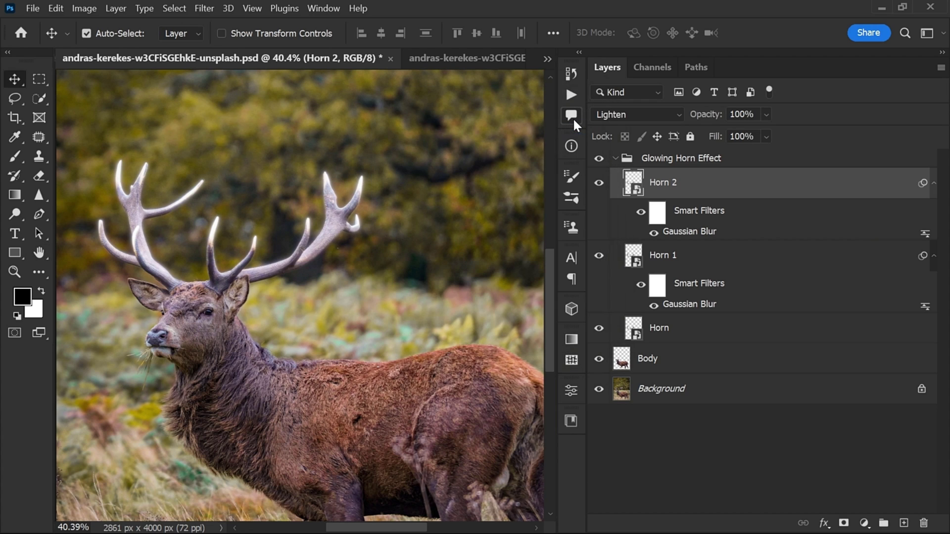
Duplicate Horn 2 and rename the copy 'Horn 3'
key("ctrl+j")
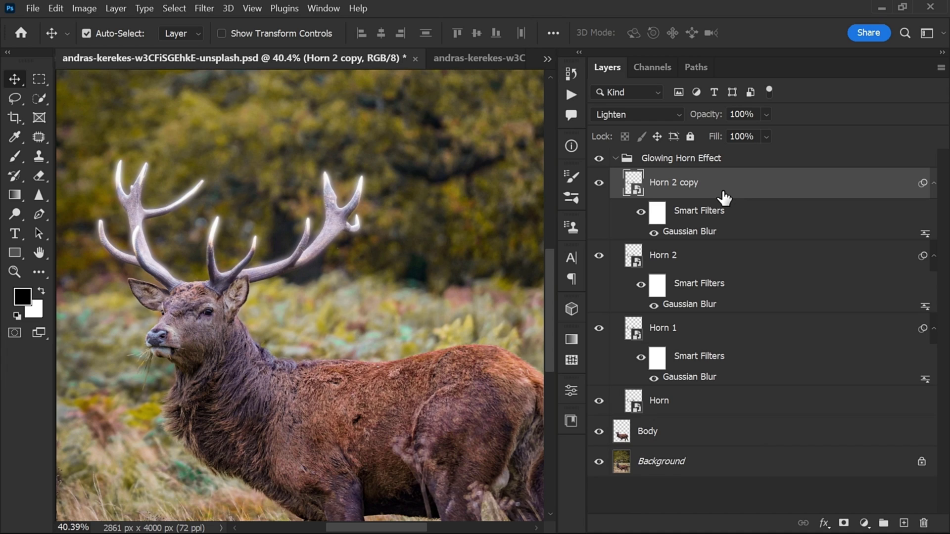
double_click(671, 184)
left_click_drag(671, 183, 722, 194)
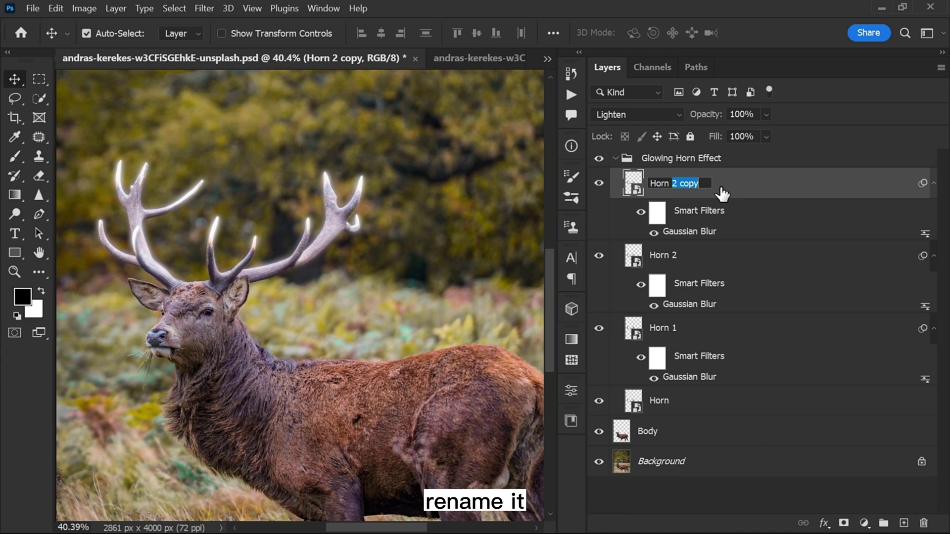
type("3")
key("Return")
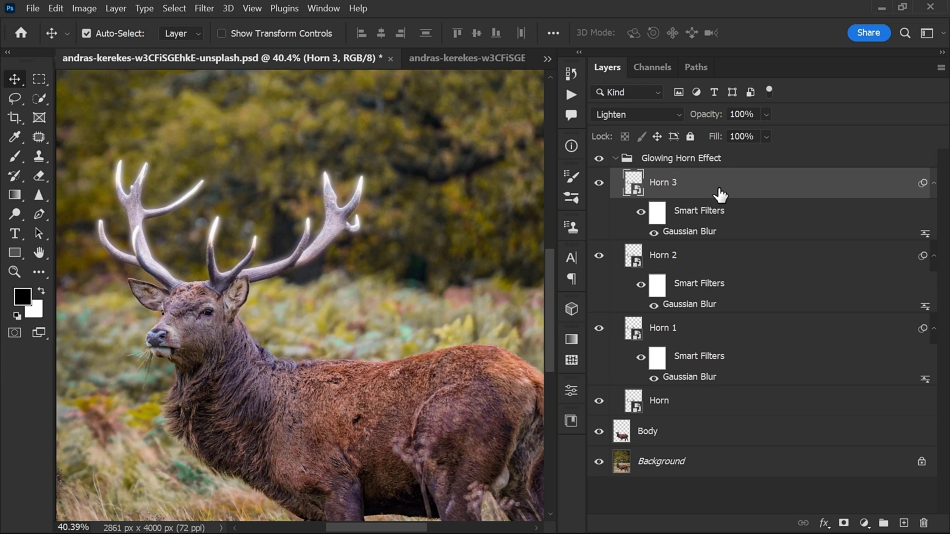
Set Horn 3 to Screen blending and raise its Gaussian Blur to 150 pixels
left_click(625, 116)
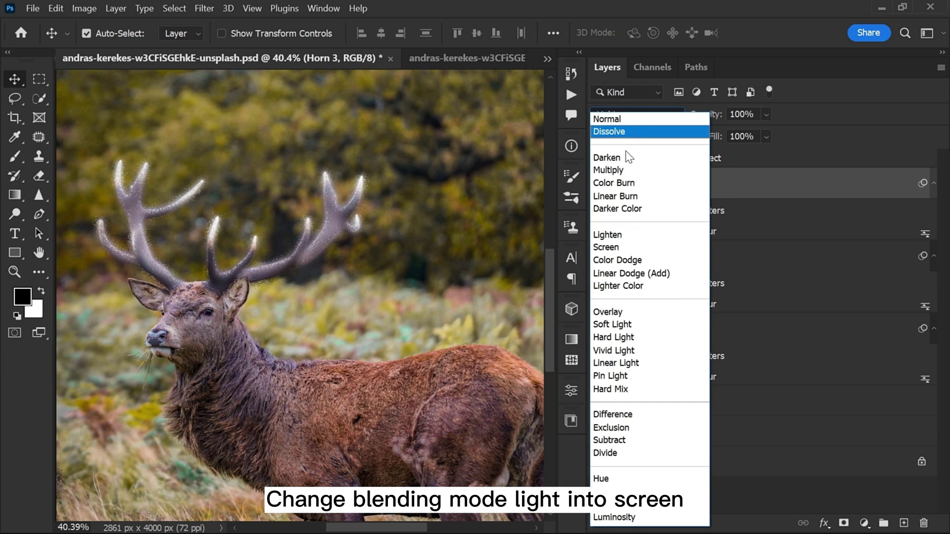
left_click(627, 246)
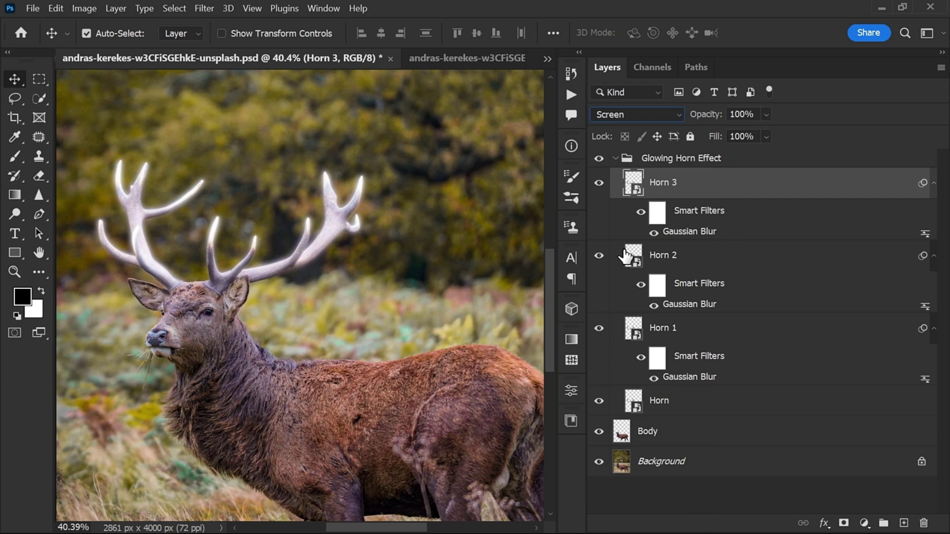
double_click(684, 239)
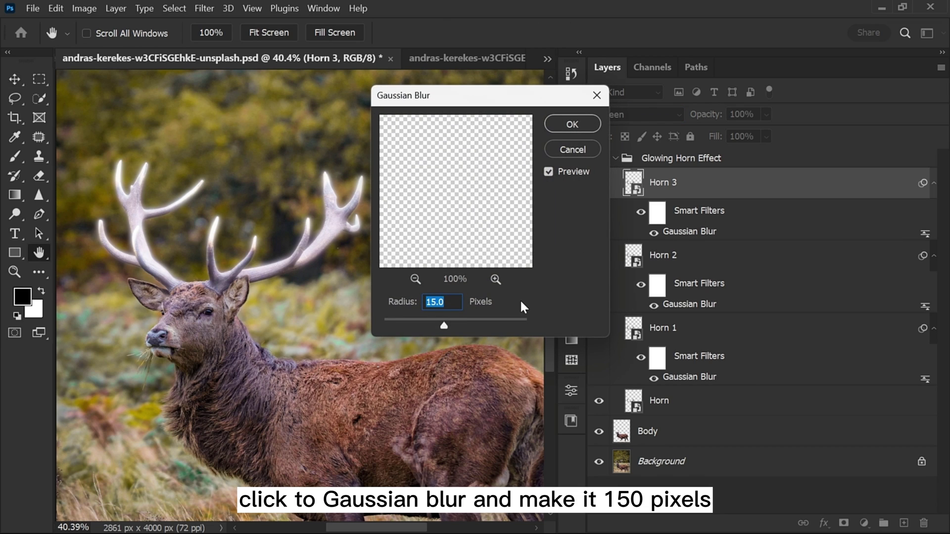
type("15")
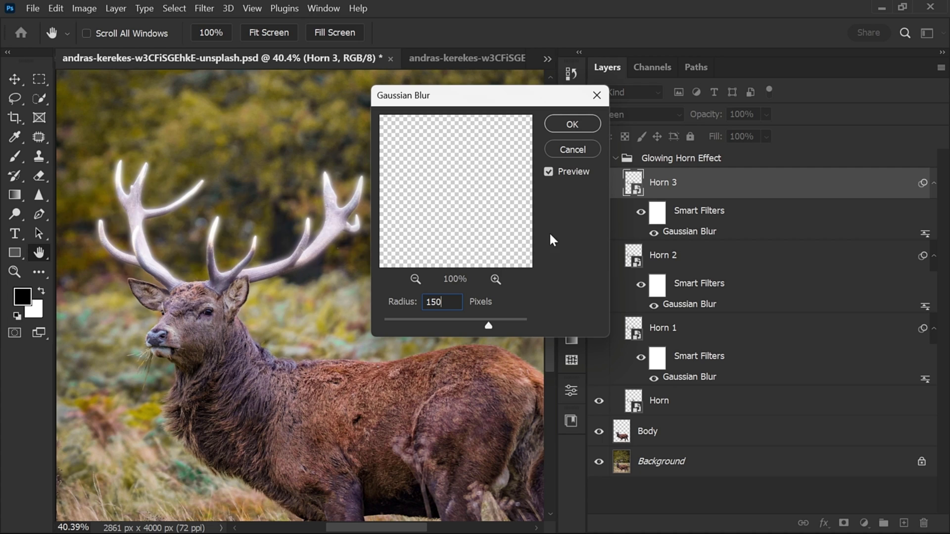
type("0")
left_click(565, 124)
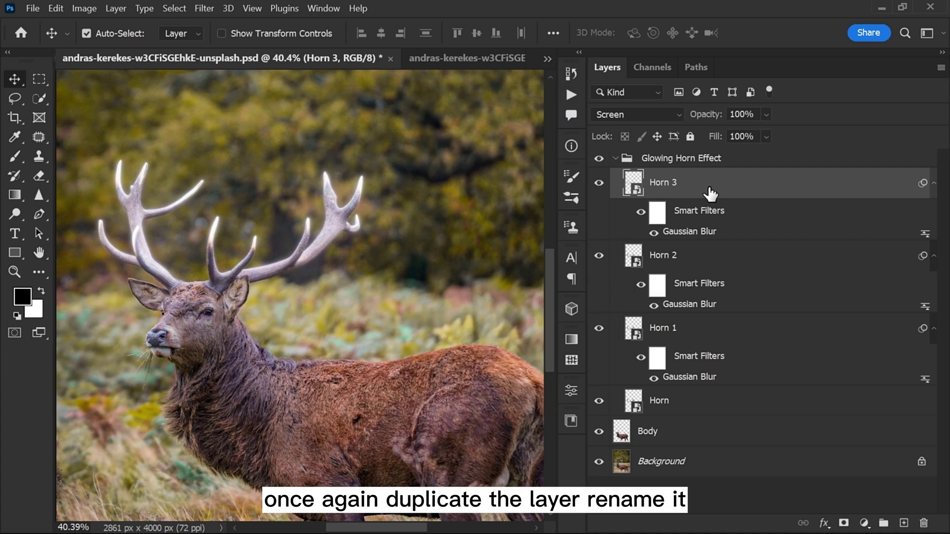
Duplicate Horn 3 and rename the copy 'Horn 4'
key("ctrl+j")
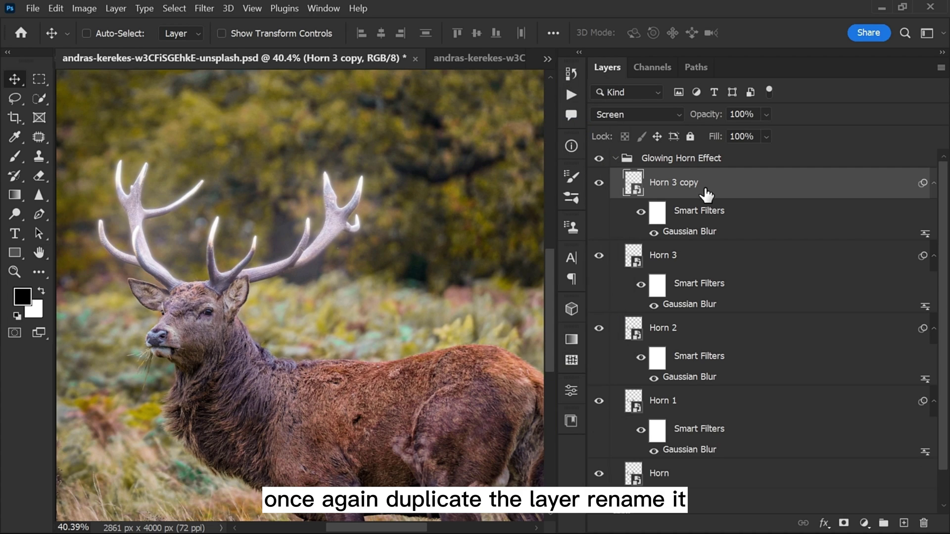
double_click(673, 183)
left_click_drag(673, 183, 698, 183)
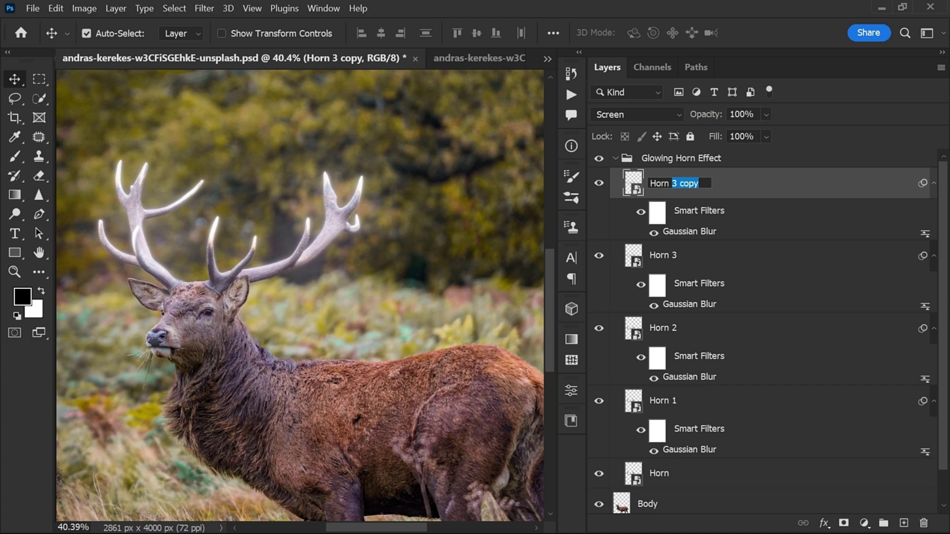
type("4")
key("Return")
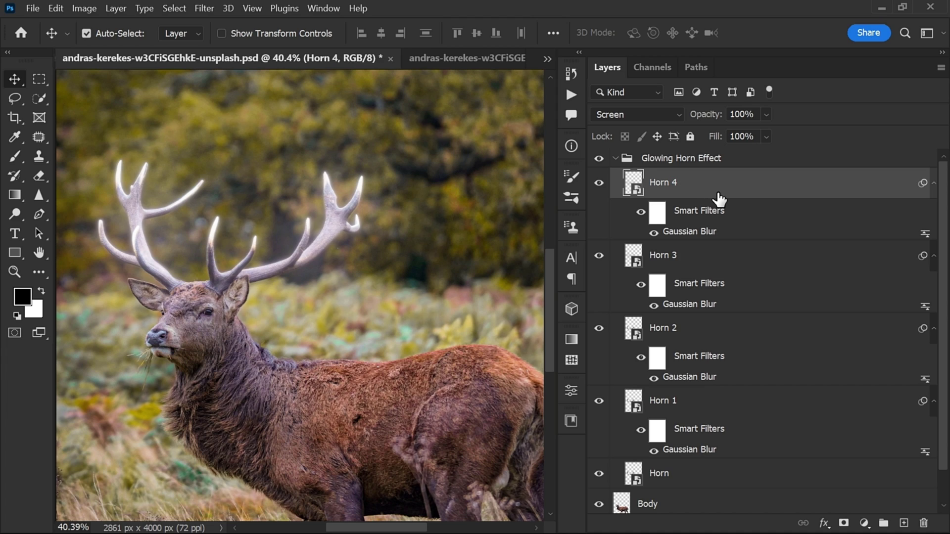
Raise Horn 4's Gaussian Blur to 300 pixels and set it to Color Dodge blending
double_click(695, 232)
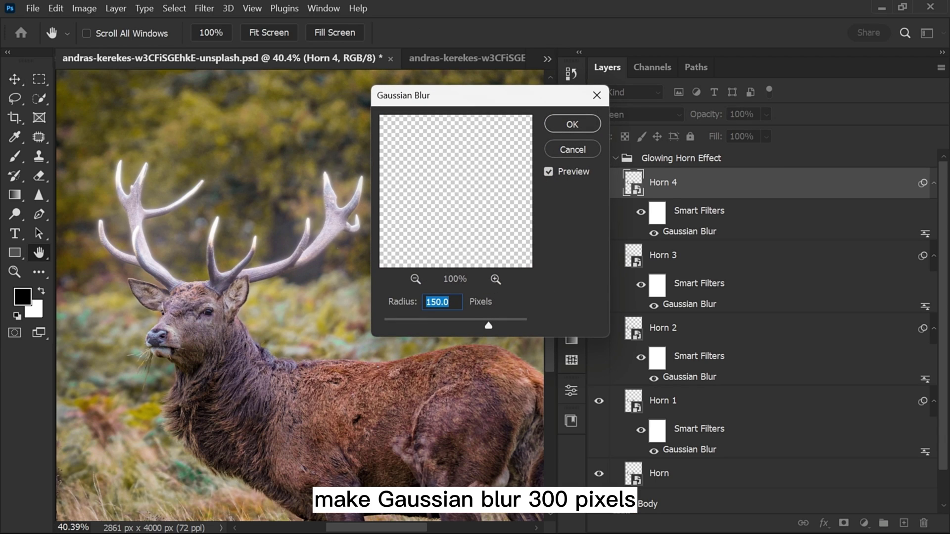
type("300")
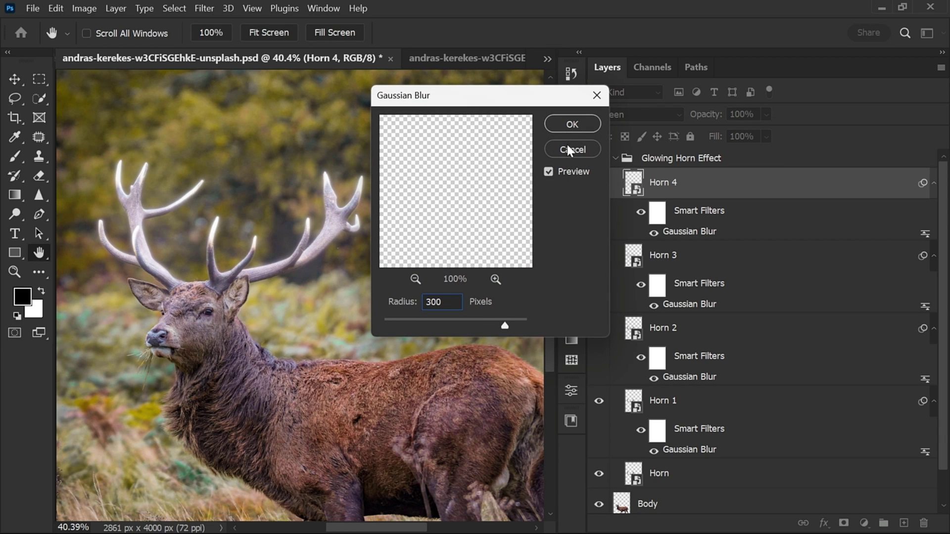
left_click(564, 125)
left_click(630, 120)
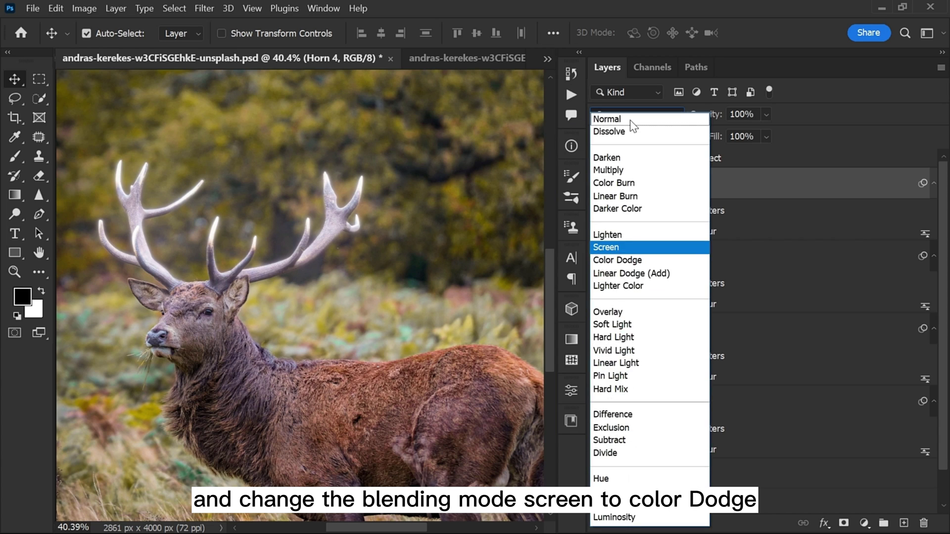
left_click(631, 266)
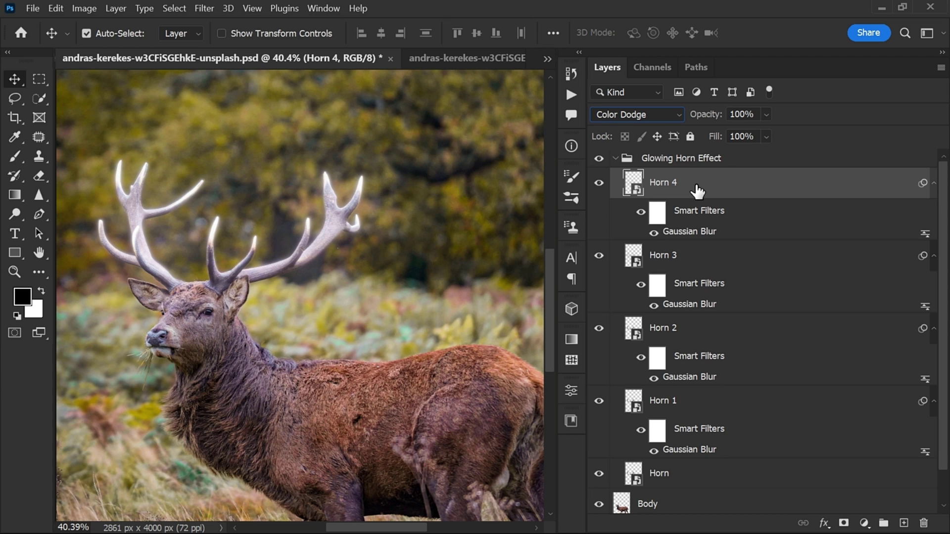
Collapse the Glowing Horn Effect group, toggle its visibility to compare, then select Background and zoom out
left_click(615, 159)
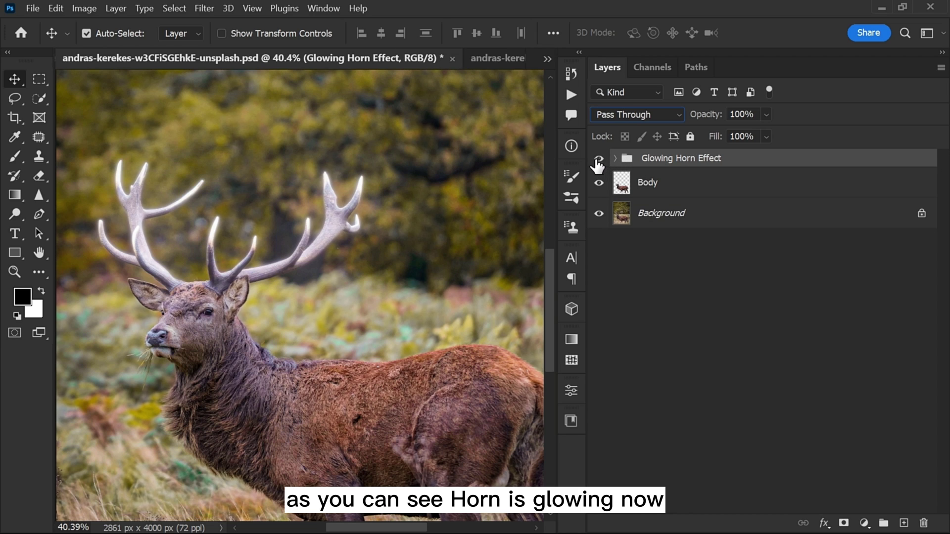
left_click(598, 159)
left_click(599, 160)
left_click(599, 159)
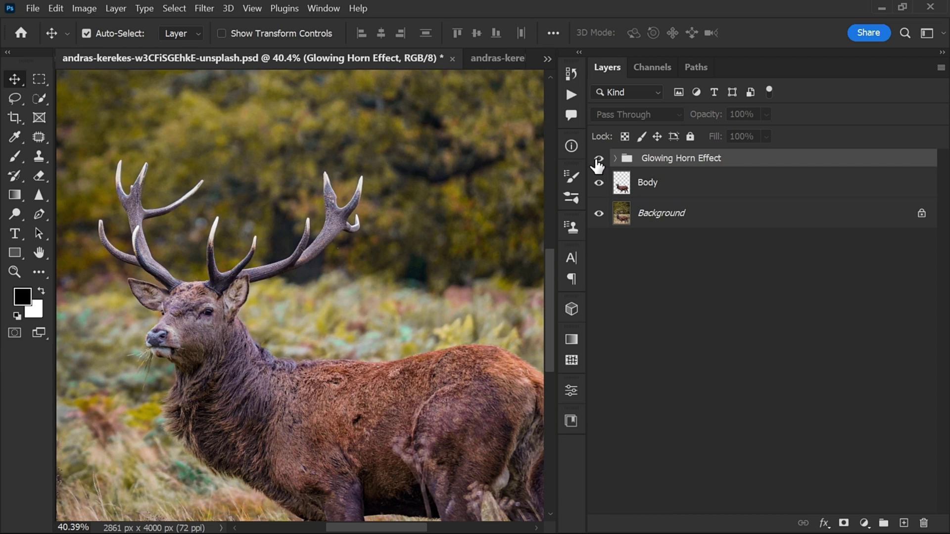
left_click(598, 159)
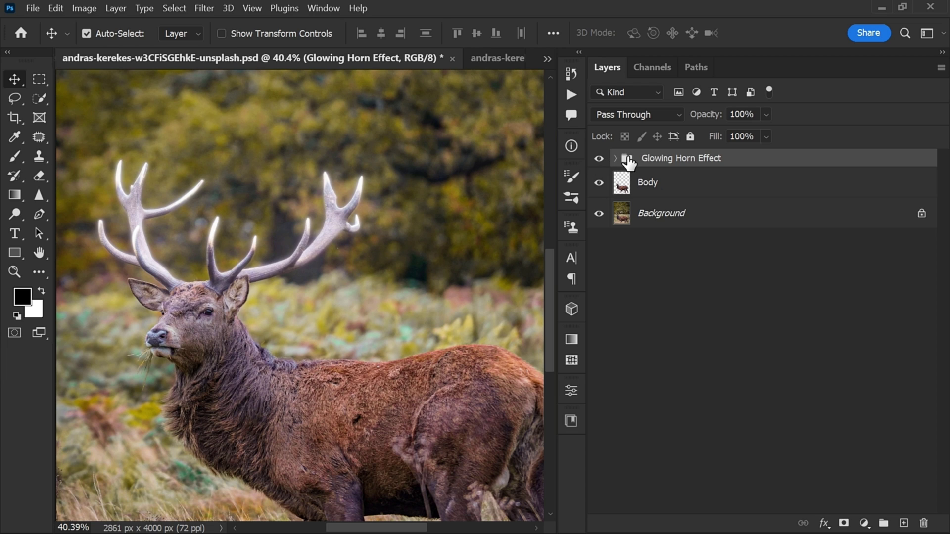
left_click(658, 216)
scroll(326, 265, "down", 1)
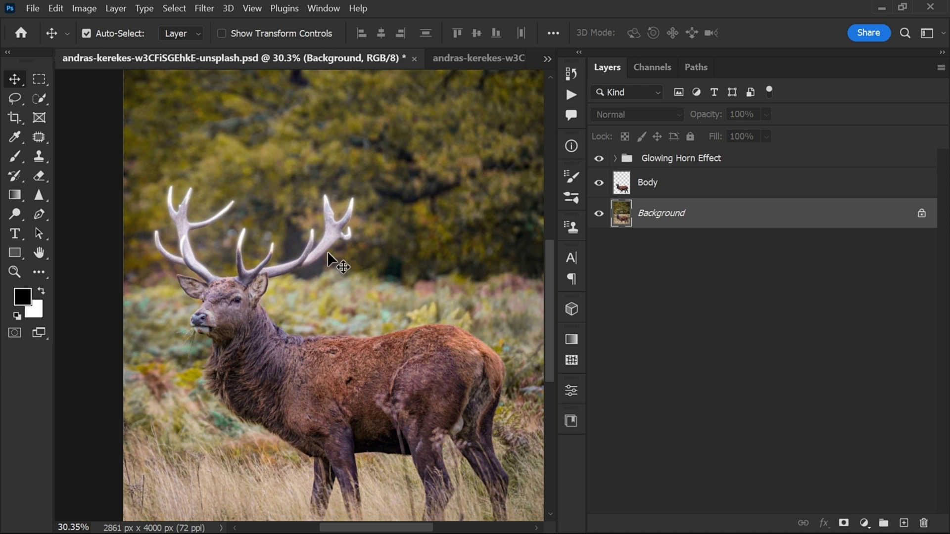
scroll(347, 237, "right", 2)
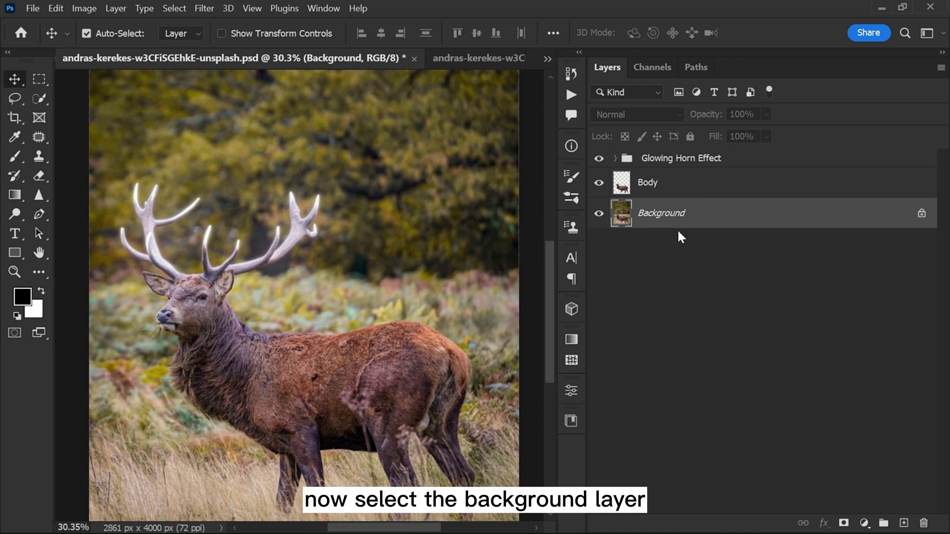
Add a Color Lookup adjustment above the Background using the NightFromDay.CUBE 3DLUT
left_click(864, 523)
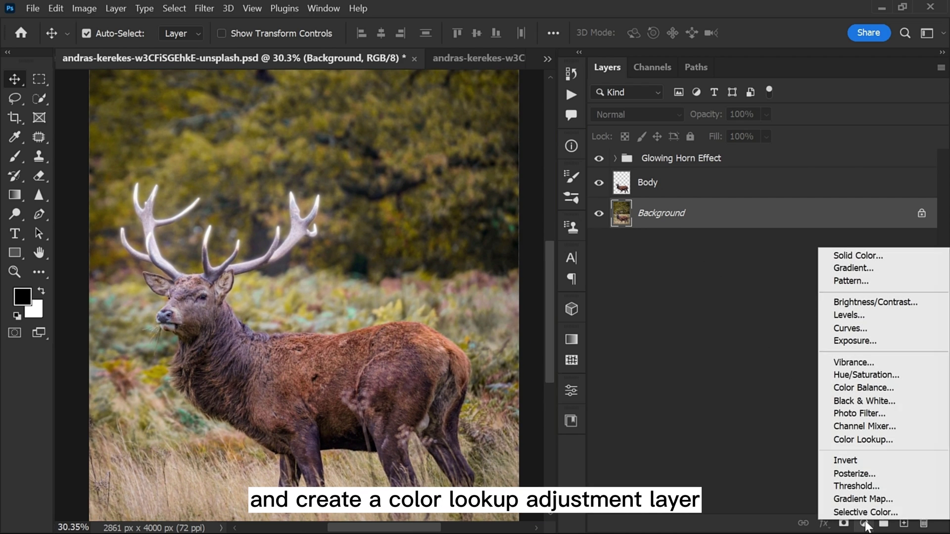
left_click(859, 445)
left_click(510, 311)
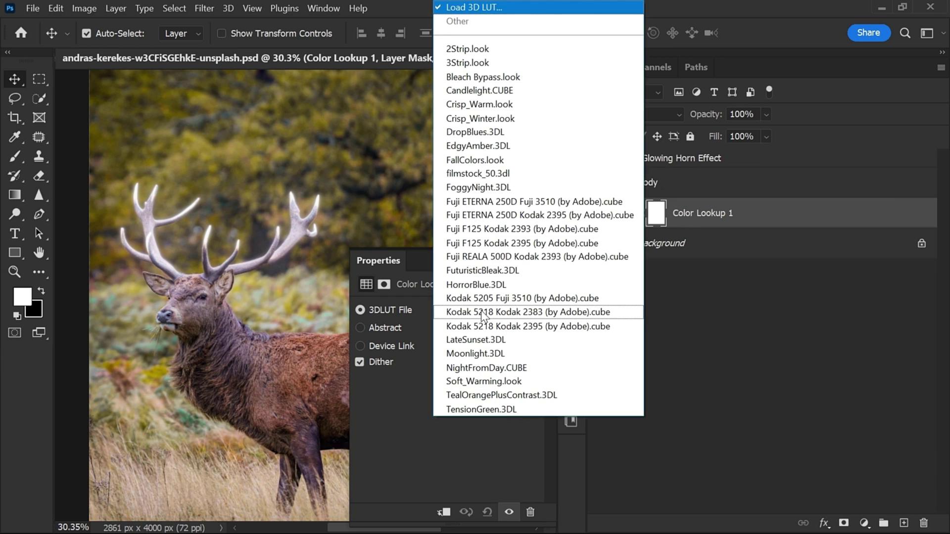
left_click(468, 368)
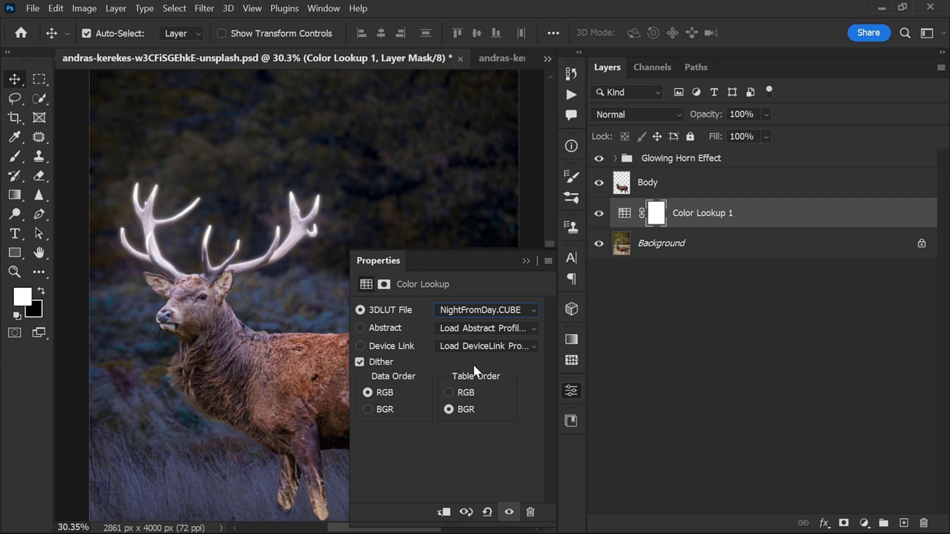
left_click(571, 390)
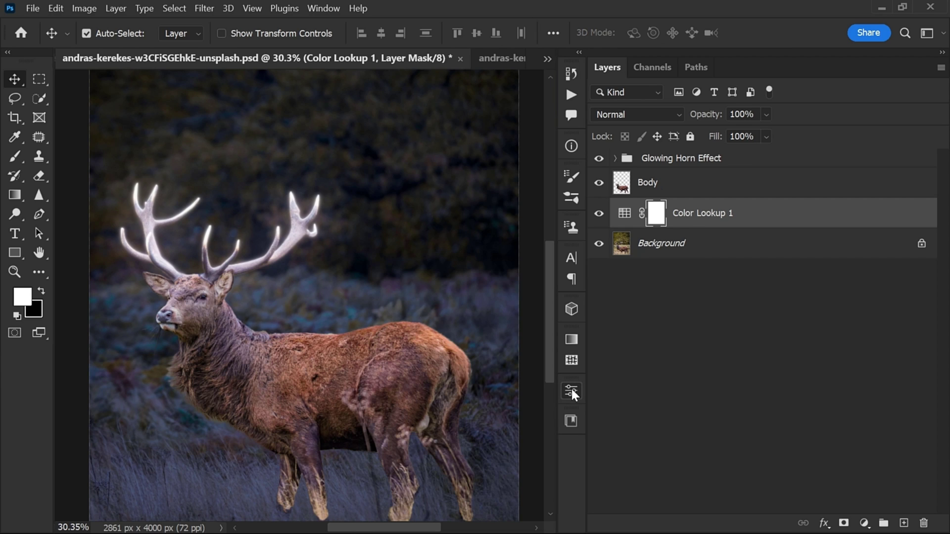
Add a Brightness/Contrast layer above Color Lookup 1 with Brightness -45 and Contrast 57
left_click(864, 523)
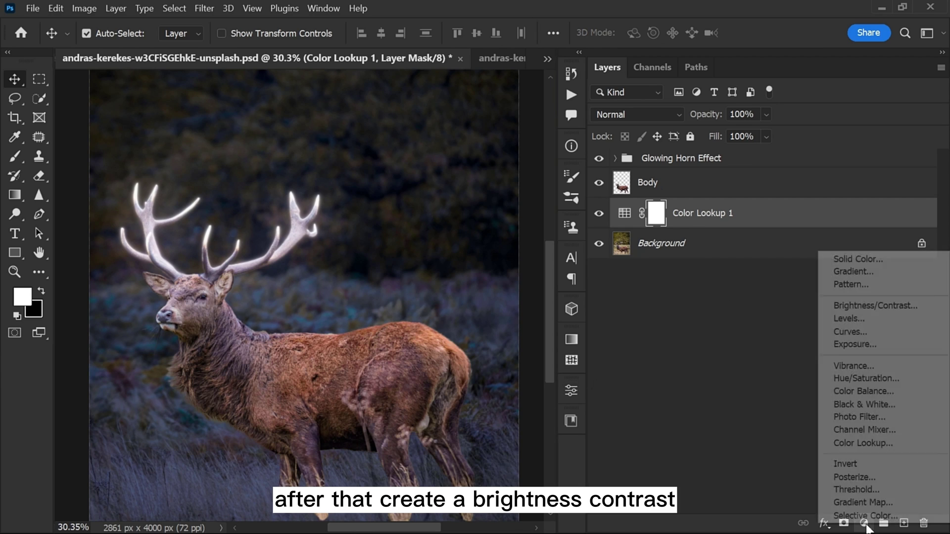
left_click(860, 306)
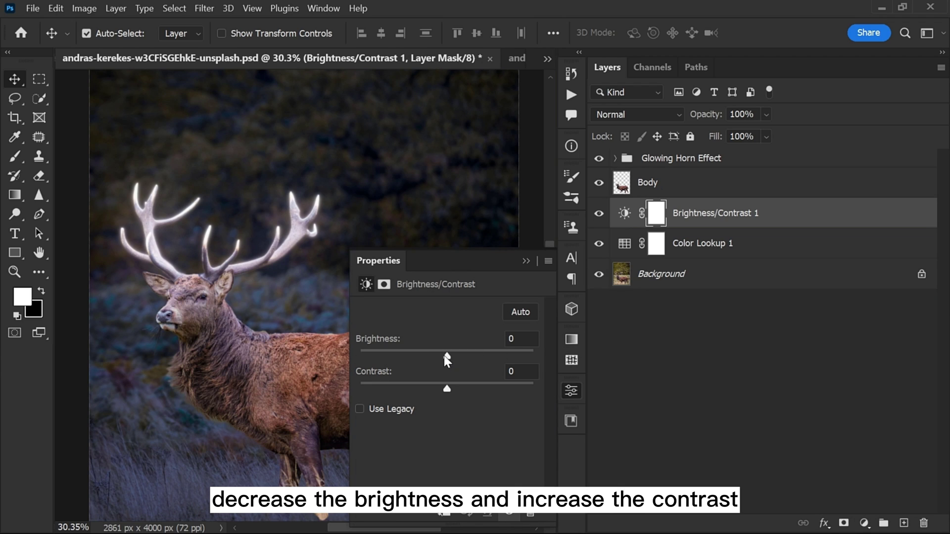
left_click_drag(447, 355, 408, 357)
left_click_drag(446, 389, 506, 389)
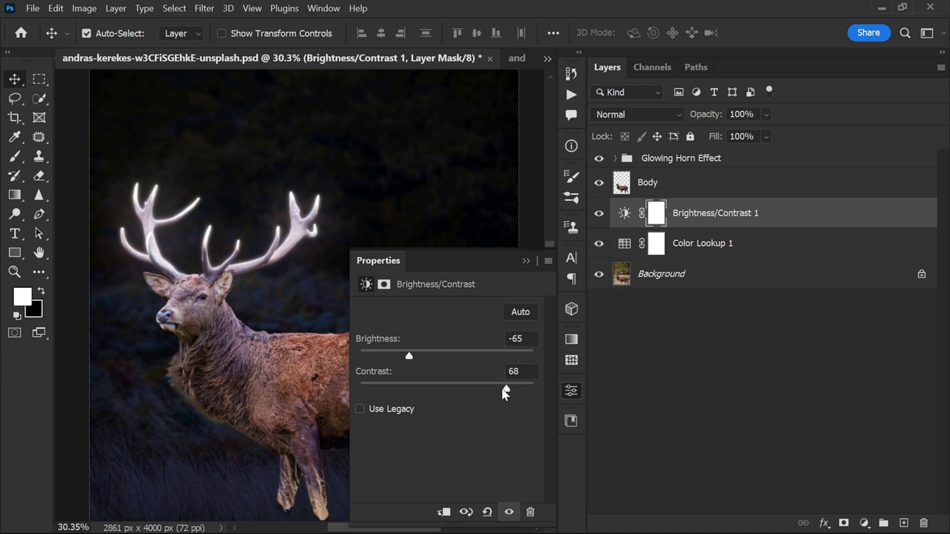
left_click_drag(410, 352, 422, 352)
left_click(569, 390)
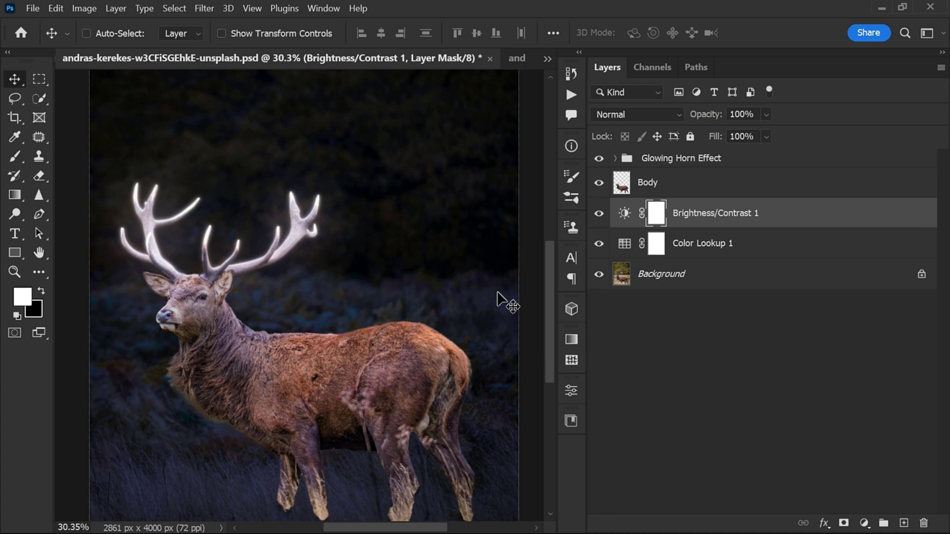
key("ctrl+0")
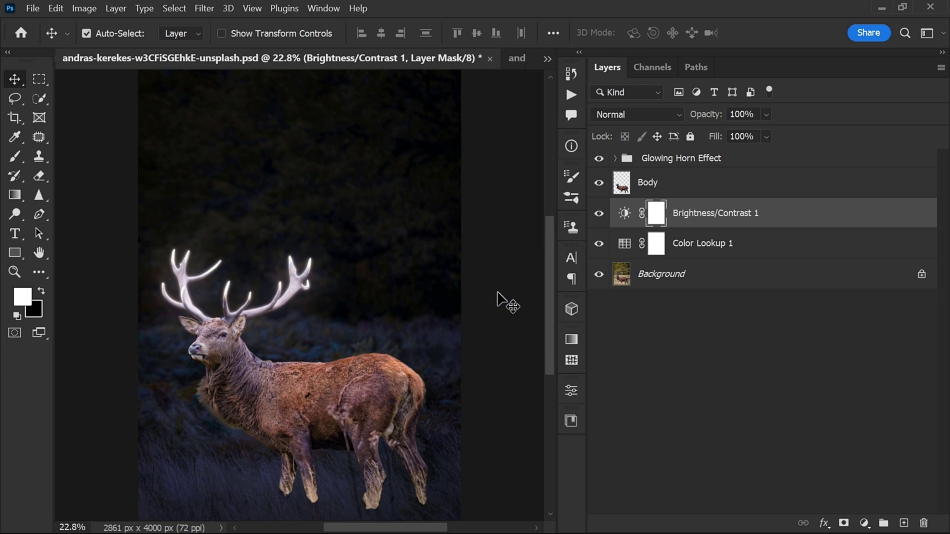
Give the Body layer a mask inverted to black, then zoom onto the deer's head and antlers
left_click(671, 184)
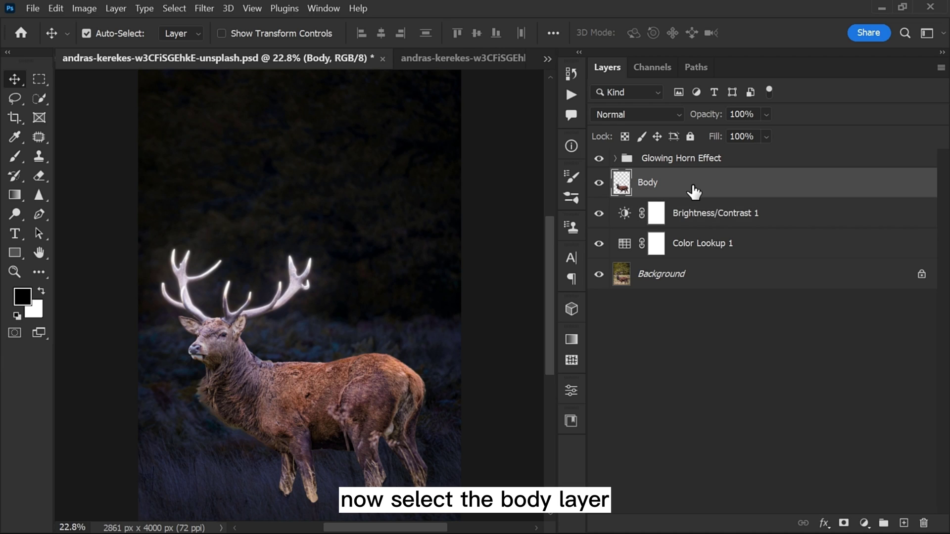
left_click(844, 523)
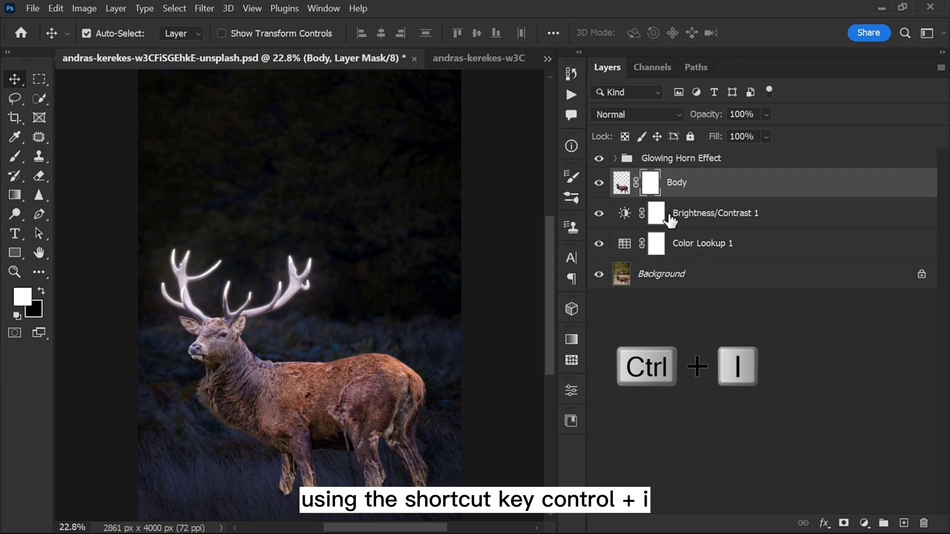
key("ctrl+i")
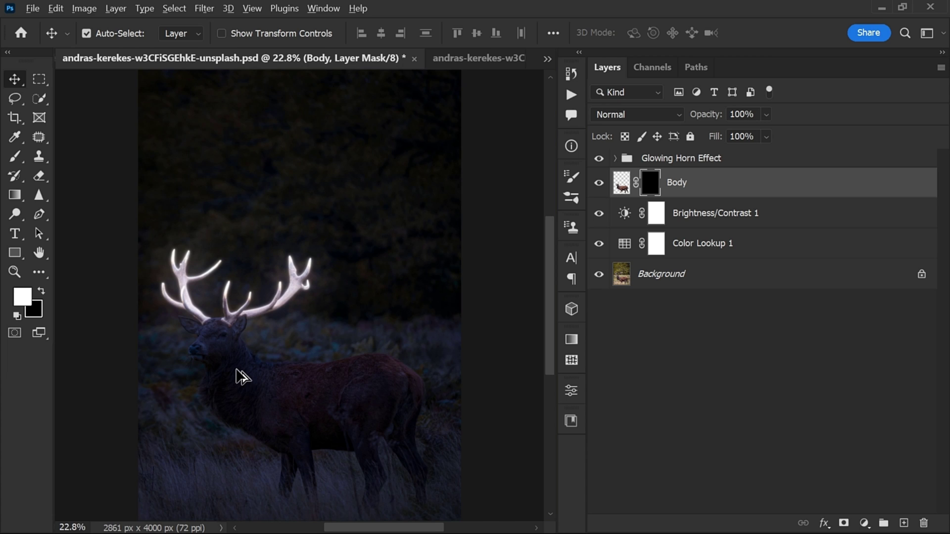
scroll(241, 377, "up", 6)
left_click_drag(239, 280, 308, 234)
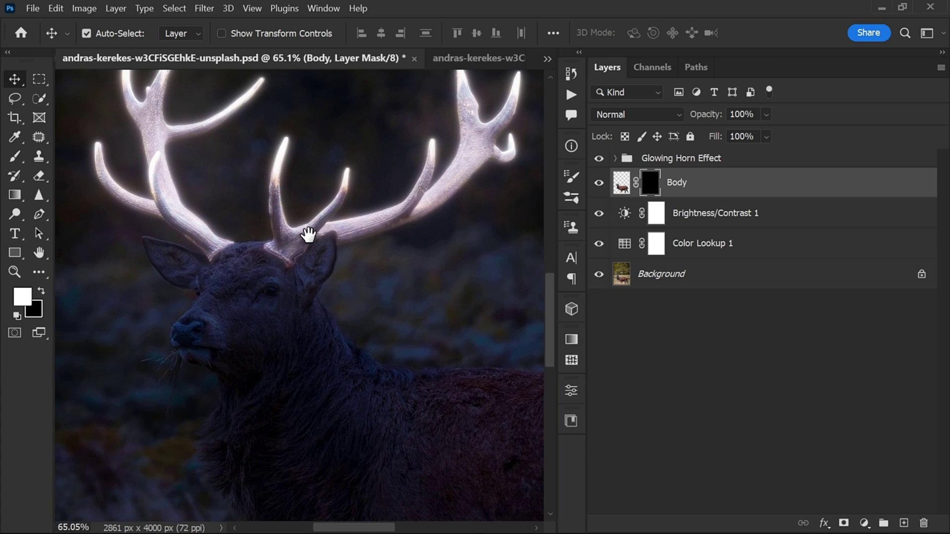
Switch to the Brush tool with white foreground, 4% flow, 125 px size and 0% hardness
left_click(16, 158)
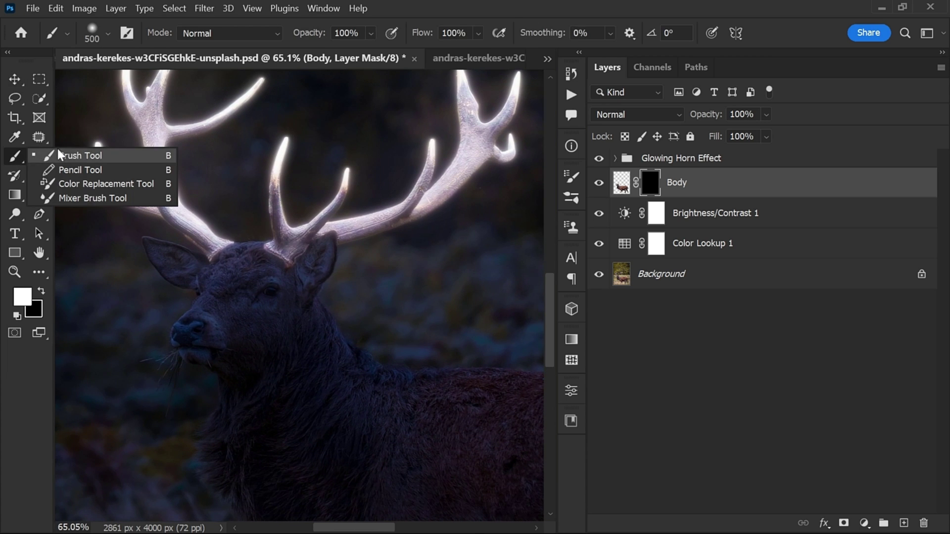
left_click(60, 155)
left_click(478, 34)
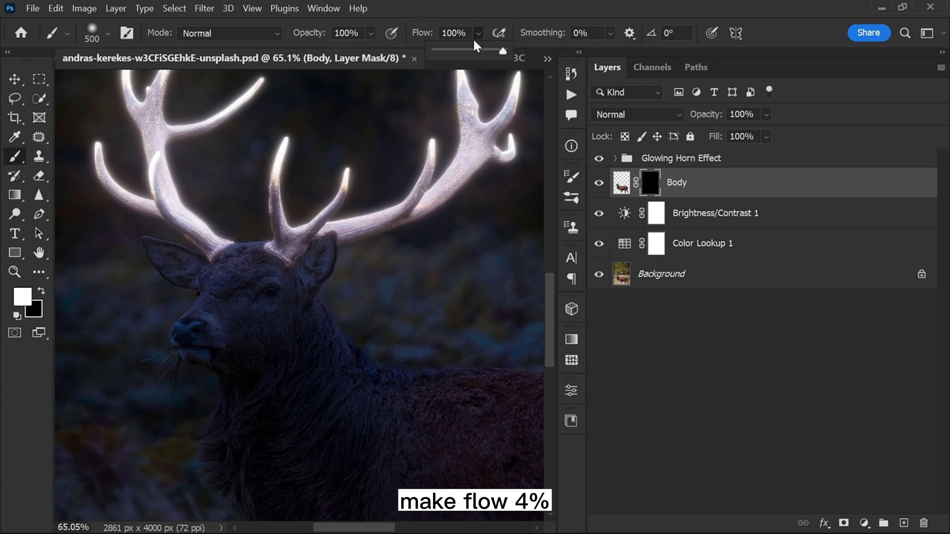
type("4")
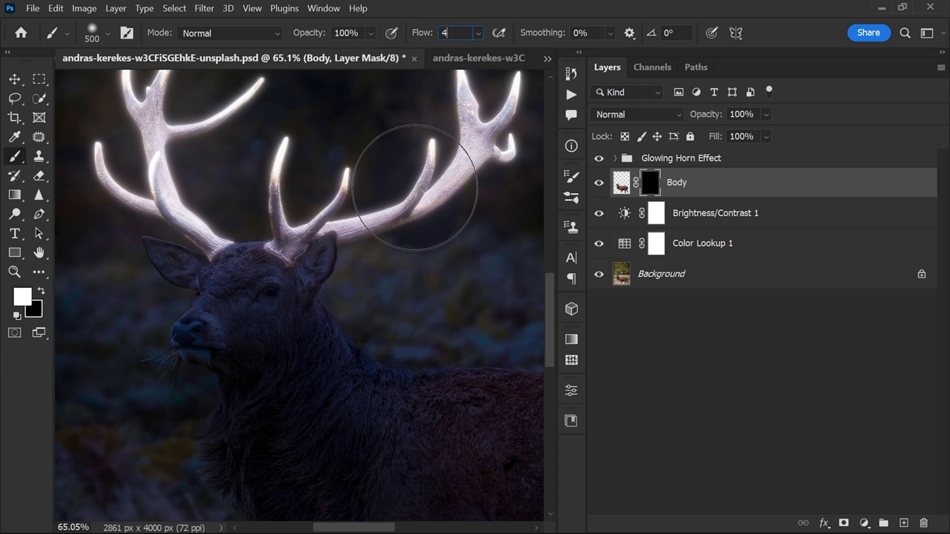
key("Return")
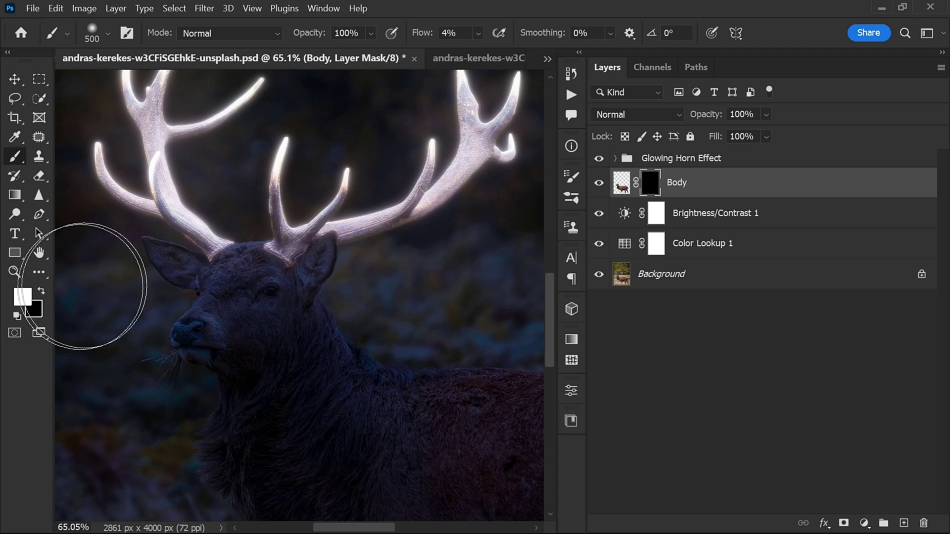
left_click(42, 292)
left_click(42, 292)
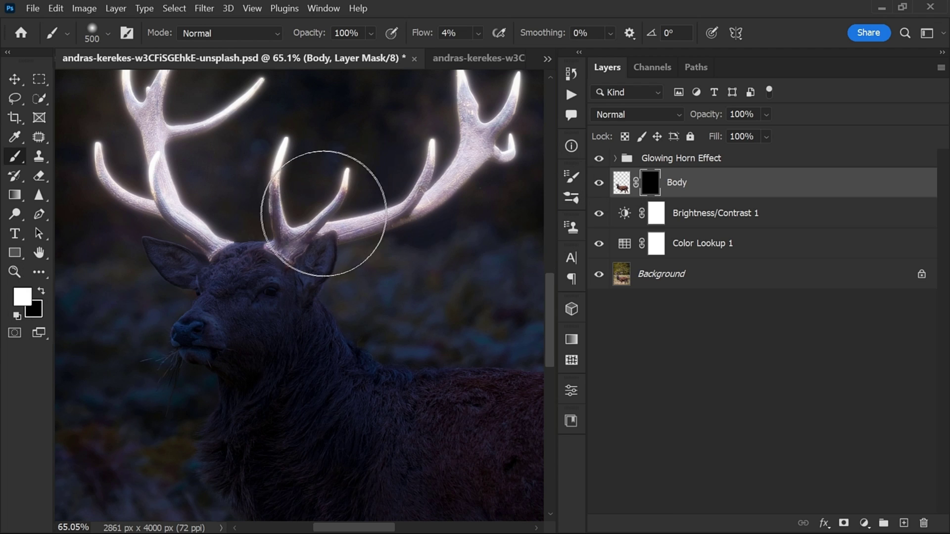
key("bracketleft")
key("bracketleft")
key("bracketleft")
key("bracketleft")
key("bracketleft")
key("bracketleft")
key("bracketleft")
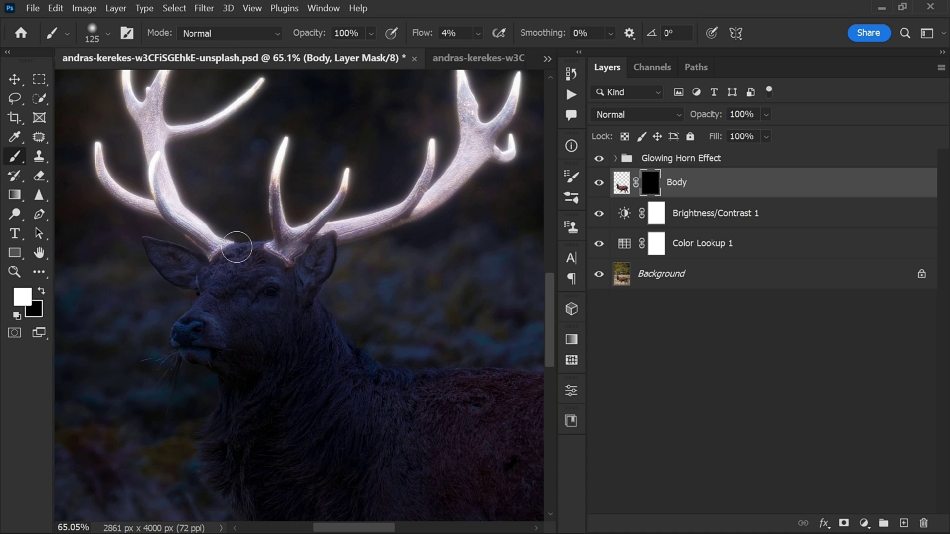
right_click(238, 247)
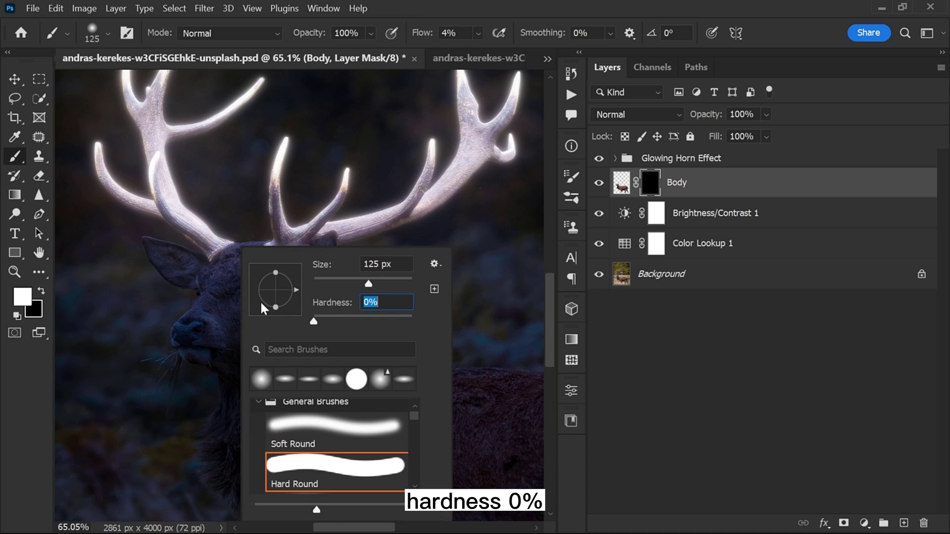
key("Return")
scroll(158, 233, "up", 3)
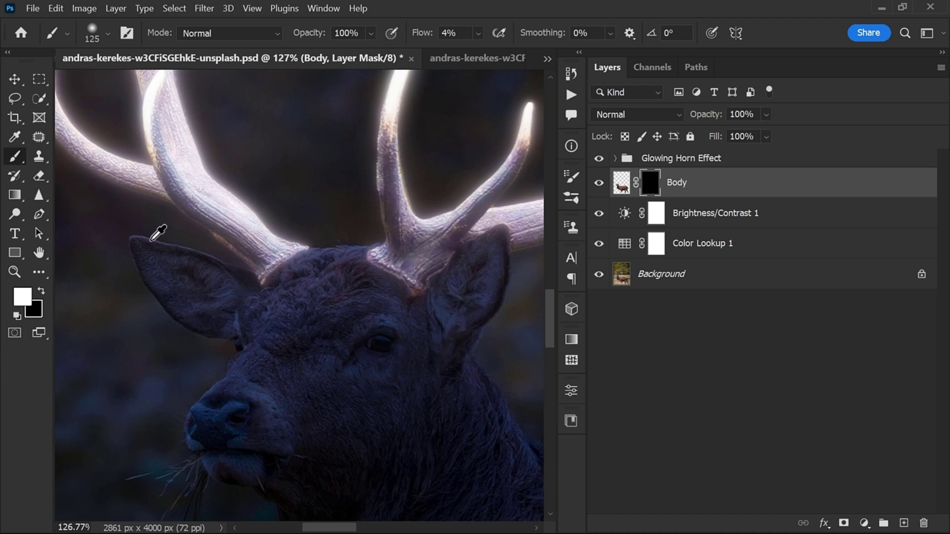
Paint soft white light onto the forehead, right ear and neck fur on the Body mask
mouse_move(158, 232)
left_mouse_down()
mouse_move(202, 252)
mouse_move(167, 232)
mouse_move(217, 242)
mouse_move(266, 276)
mouse_move(235, 266)
mouse_move(309, 252)
mouse_move(342, 258)
mouse_move(325, 271)
mouse_move(154, 244)
mouse_move(240, 275)
mouse_move(223, 268)
mouse_move(320, 282)
mouse_move(349, 261)
mouse_move(270, 363)
mouse_move(215, 400)
mouse_move(295, 327)
mouse_move(311, 280)
mouse_move(282, 304)
mouse_move(201, 274)
mouse_move(275, 314)
mouse_move(260, 322)
mouse_move(295, 287)
mouse_move(247, 388)
mouse_move(356, 265)
mouse_move(491, 223)
mouse_move(413, 269)
mouse_move(352, 283)
mouse_move(331, 304)
mouse_move(368, 300)
mouse_move(293, 318)
mouse_move(221, 411)
mouse_move(246, 365)
mouse_move(394, 268)
mouse_move(521, 232)
mouse_move(401, 328)
mouse_move(337, 354)
mouse_move(417, 290)
mouse_move(322, 378)
mouse_move(292, 361)
mouse_move(136, 357)
mouse_move(334, 358)
mouse_move(259, 405)
mouse_move(307, 393)
mouse_move(286, 358)
mouse_move(446, 378)
mouse_move(226, 371)
mouse_move(234, 389)
mouse_move(258, 342)
mouse_move(349, 253)
mouse_move(361, 308)
mouse_move(456, 239)
left_mouse_up()
scroll(337, 354, "down", 3)
scroll(297, 359, "up", 4)
key("x")
key("x")
key("x")
left_click_drag(433, 317, 356, 278)
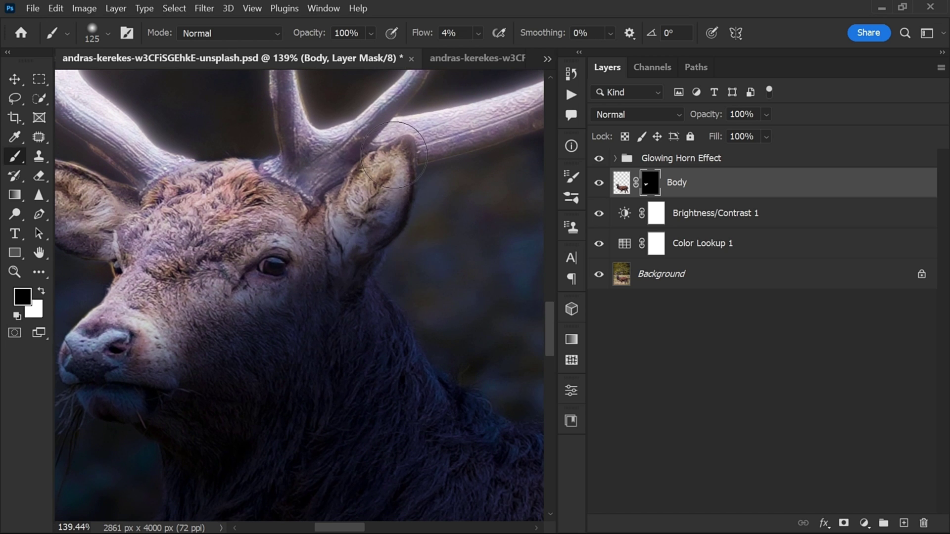
key("x")
mouse_move(394, 155)
left_mouse_down()
mouse_move(366, 213)
mouse_move(314, 244)
left_mouse_up()
left_click_drag(426, 360, 254, 265)
scroll(254, 265, "down", 1)
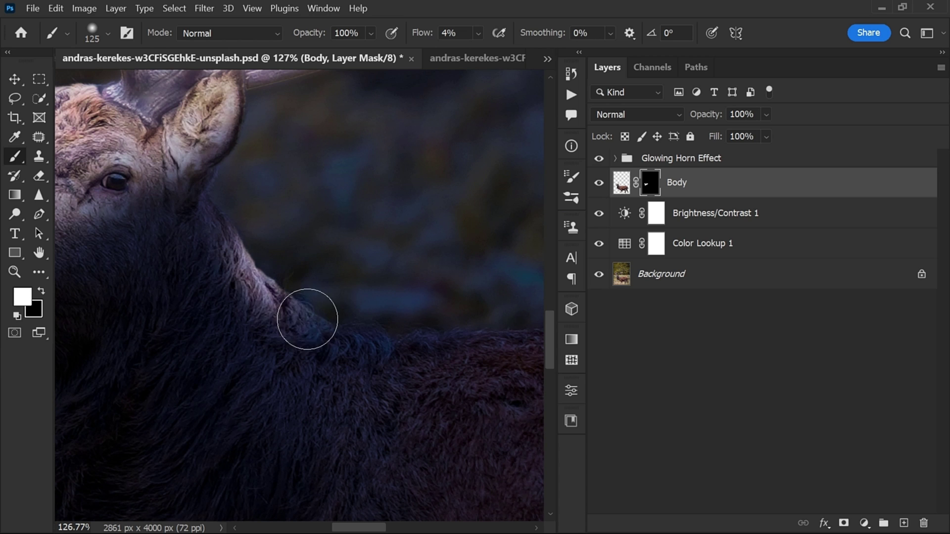
mouse_move(307, 319)
left_mouse_down()
mouse_move(234, 220)
mouse_move(309, 322)
mouse_move(375, 335)
left_mouse_up()
scroll(375, 335, "down", 3)
Enlarge the brush to 250 px and paint light along the deer's back
key("bracketright")
key("bracketright")
key("bracketright")
key("bracketright")
mouse_move(254, 280)
left_mouse_down()
mouse_move(451, 294)
mouse_move(312, 255)
mouse_move(212, 282)
left_mouse_up()
left_click_drag(303, 257, 531, 239)
scroll(239, 252, "down", 6)
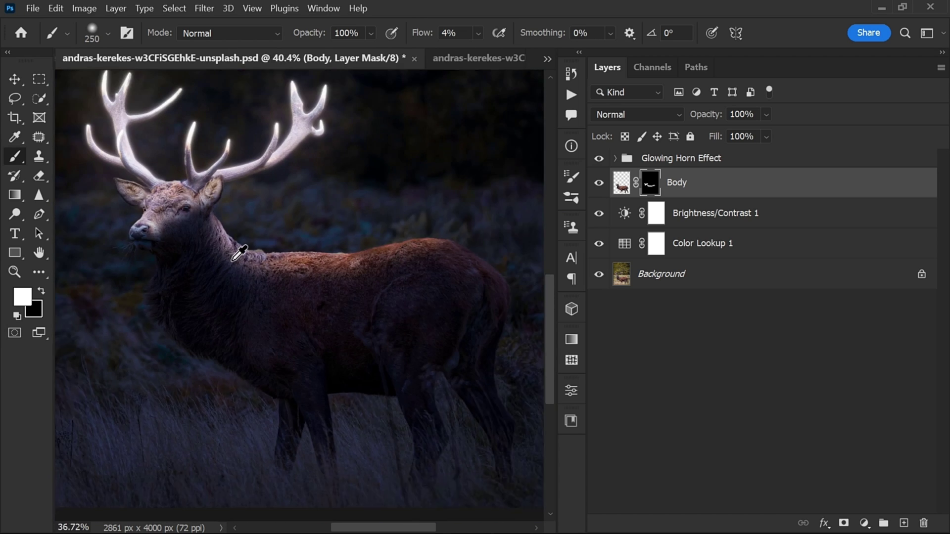
scroll(240, 252, "up", 4)
scroll(254, 208, "down", 2)
Drop brush flow to 2% and work the back at 400, 600 and 300 px sizes
key("shift+0")
key("shift+2")
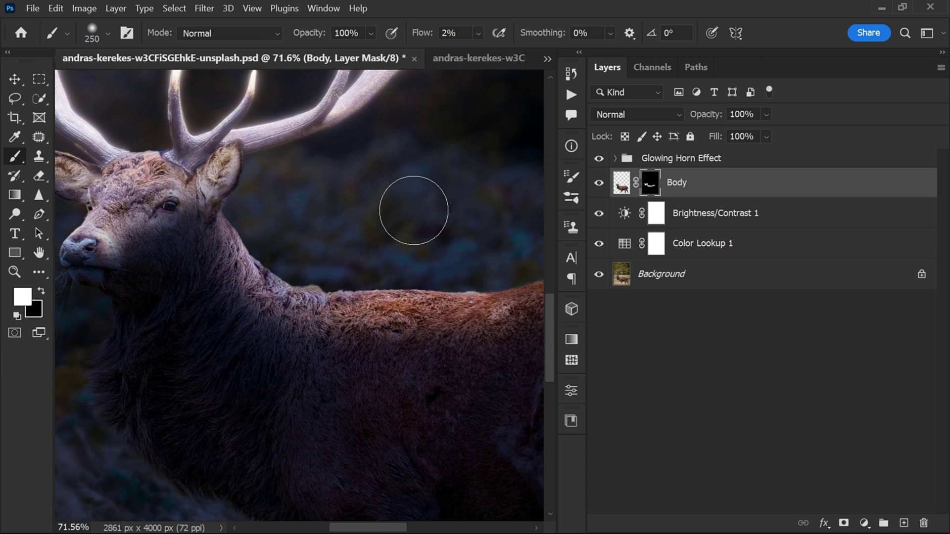
key("bracketright")
key("bracketright")
key("bracketright")
key("bracketright")
mouse_move(170, 265)
left_mouse_down()
mouse_move(140, 239)
mouse_move(348, 267)
left_mouse_up()
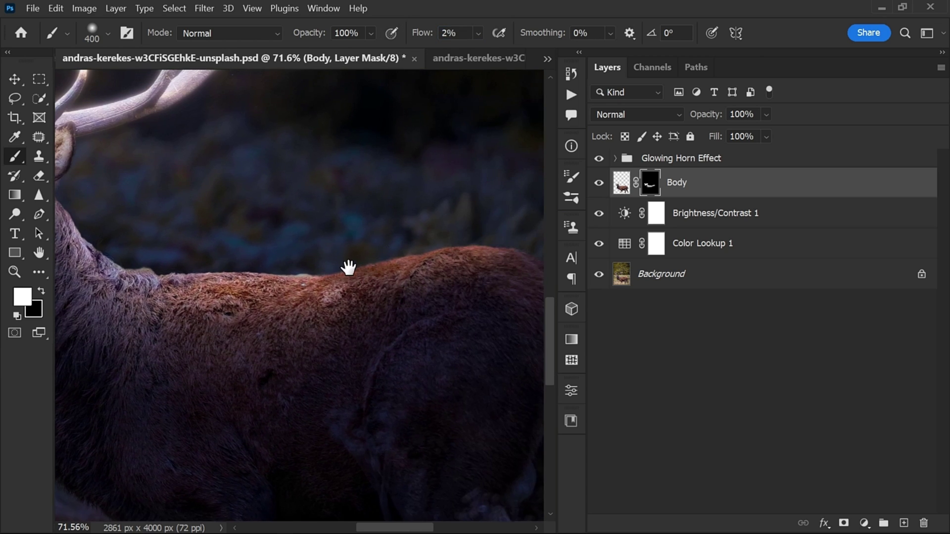
scroll(363, 225, "down", 4)
scroll(159, 244, "up", 5)
scroll(278, 210, "down", 4)
scroll(225, 244, "up", 1)
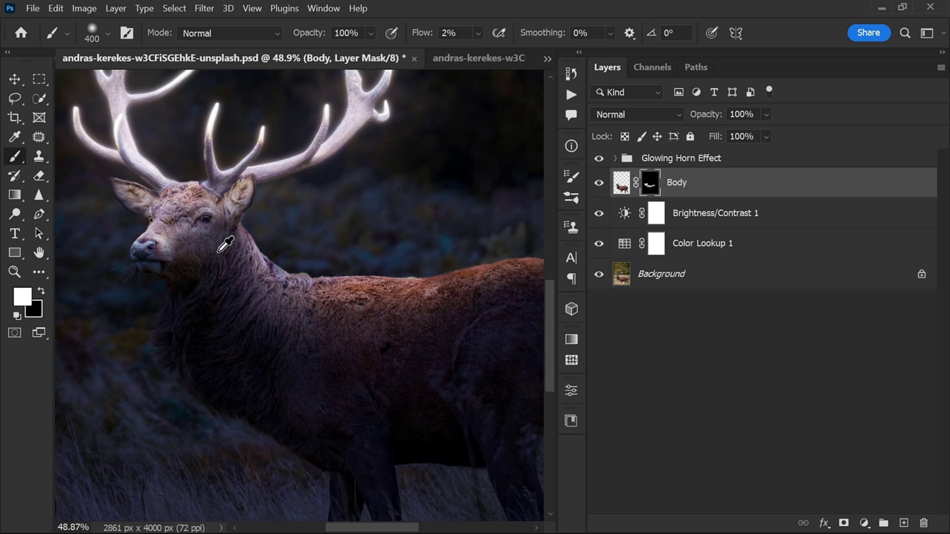
scroll(296, 260, "down", 2)
key("bracketright")
key("bracketright")
scroll(446, 228, "up", 2)
scroll(213, 229, "up", 1)
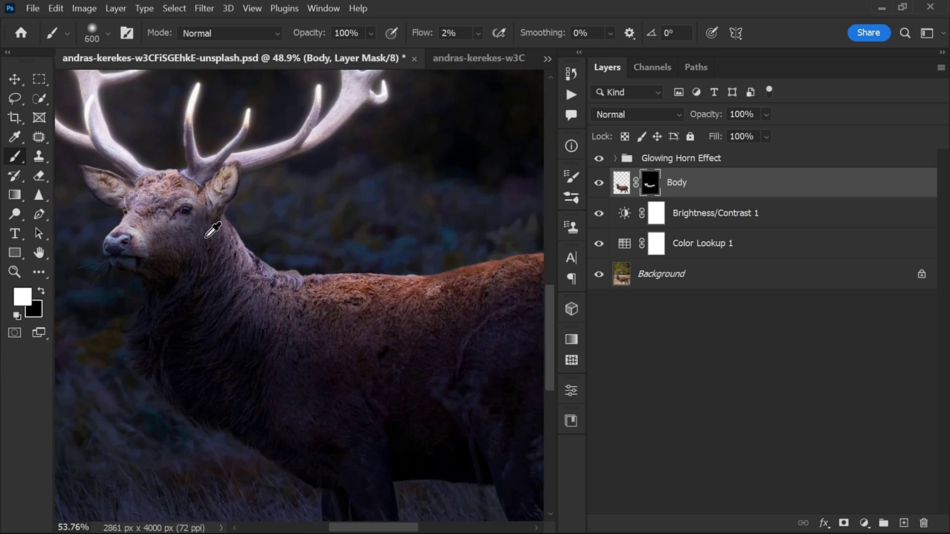
scroll(213, 230, "up", 2)
key("bracketleft")
key("bracketleft")
key("bracketleft")
scroll(246, 267, "down", 2)
scroll(246, 268, "up", 1)
scroll(251, 200, "down", 1)
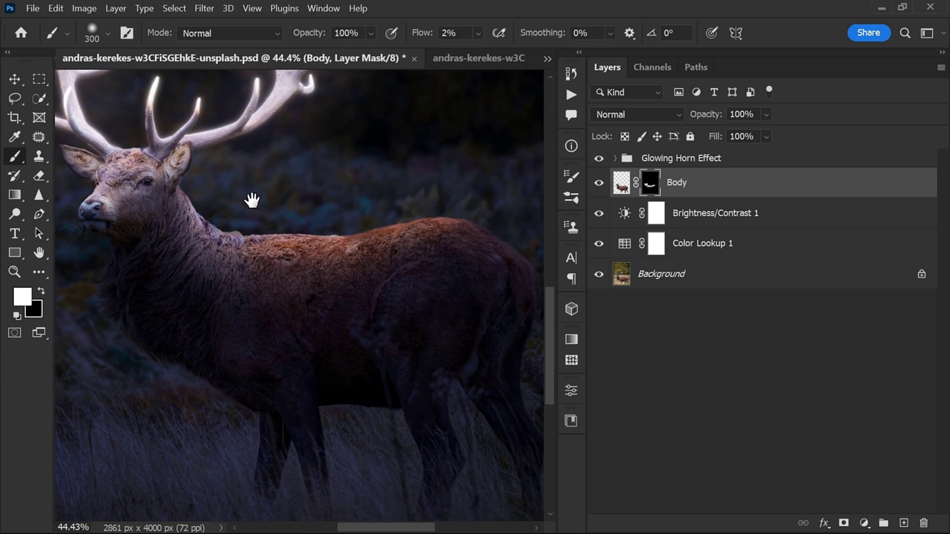
scroll(252, 200, "up", 1)
scroll(409, 219, "down", 1)
scroll(515, 197, "down", 2)
key("v")
key("x")
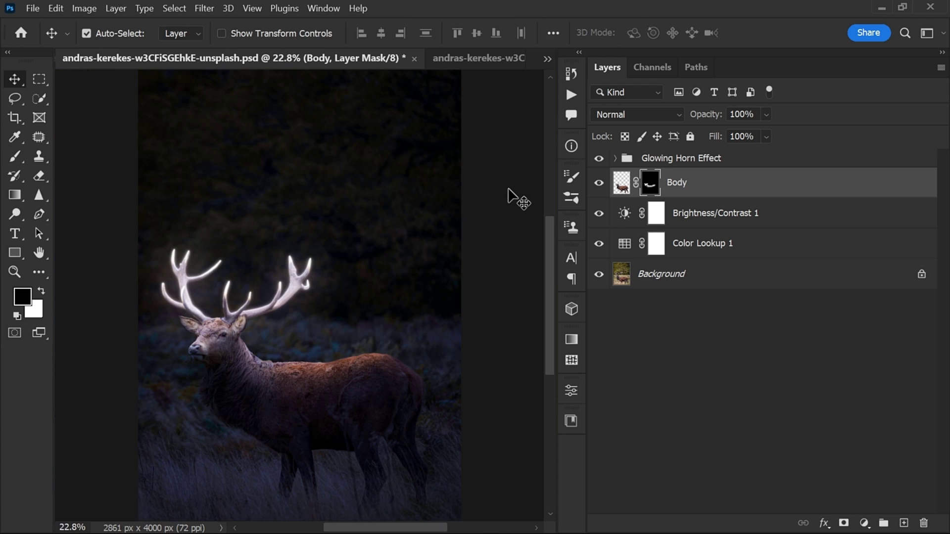
Add a Colorize Hue/Saturation layer clipped to the Glowing Horn Effect group
left_click(706, 161)
left_click(864, 524)
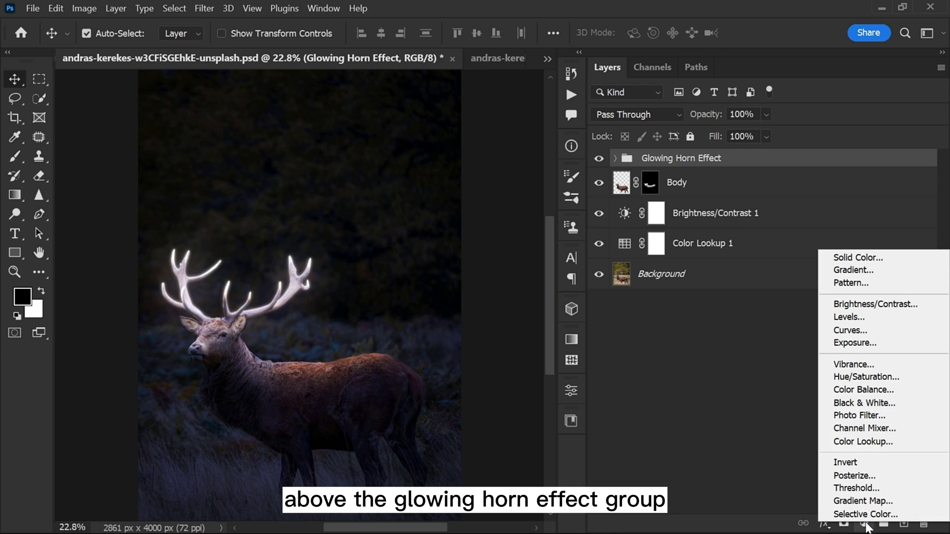
left_click(847, 378)
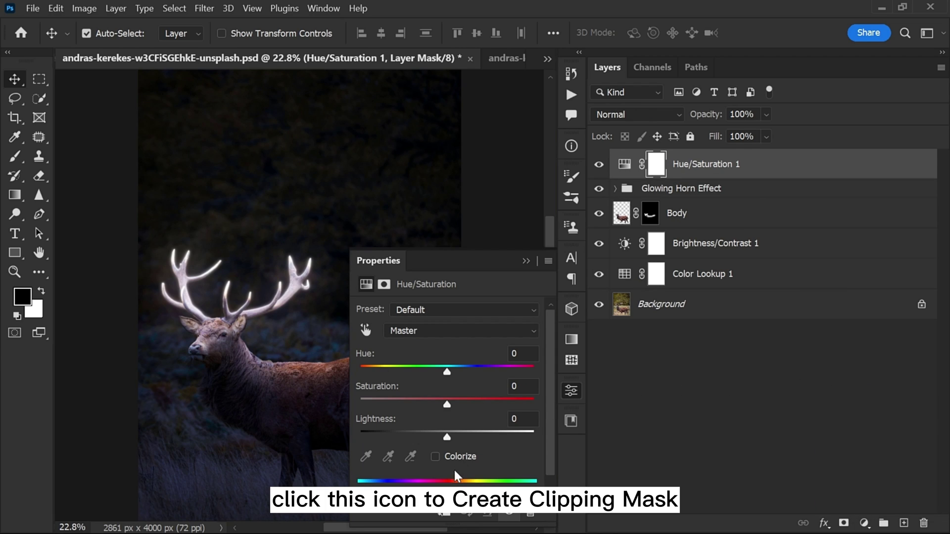
left_click(443, 512)
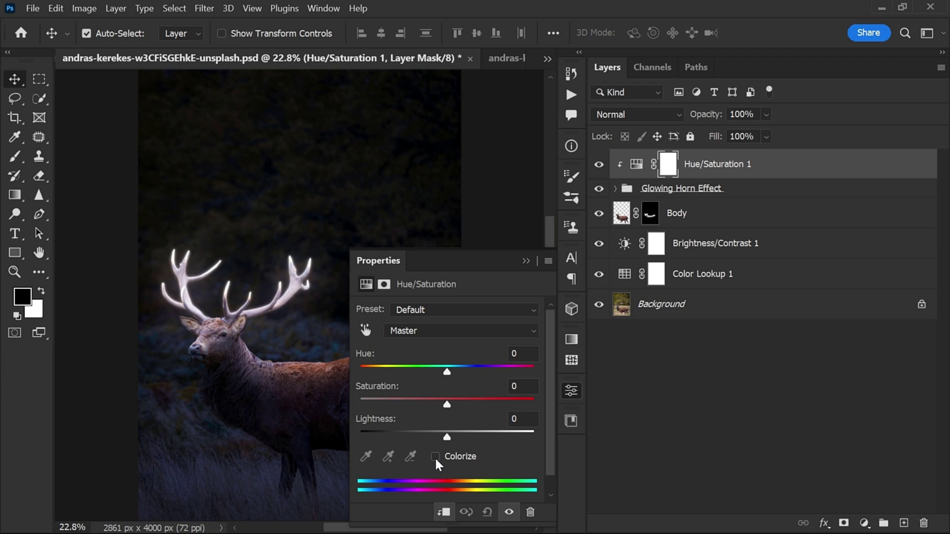
left_click(434, 456)
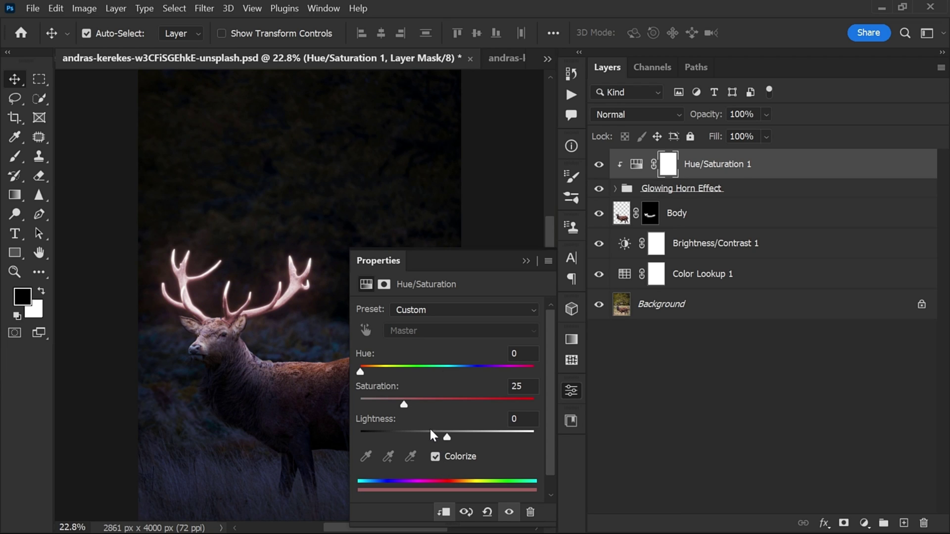
left_click_drag(406, 404, 451, 404)
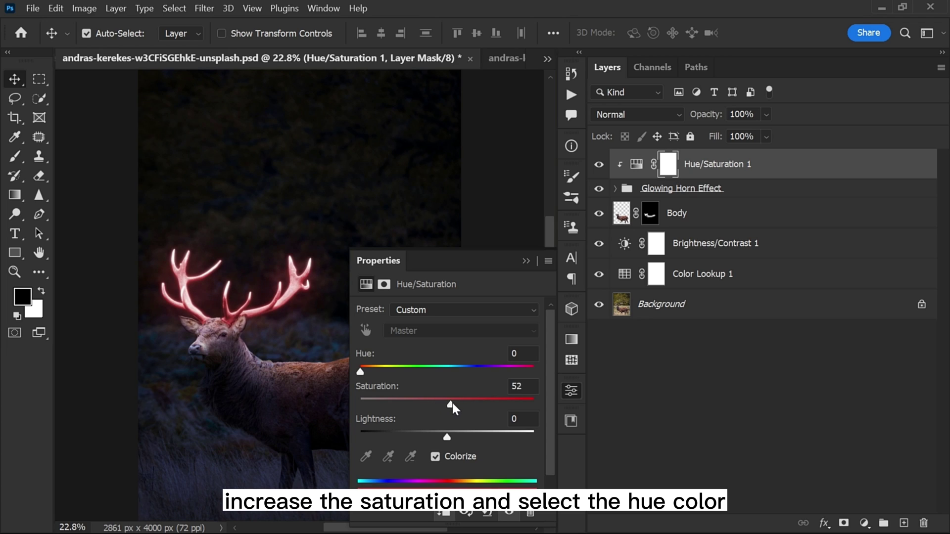
Zoom onto the antlers and tune the tint to Hue 46, Saturation 62
key("z")
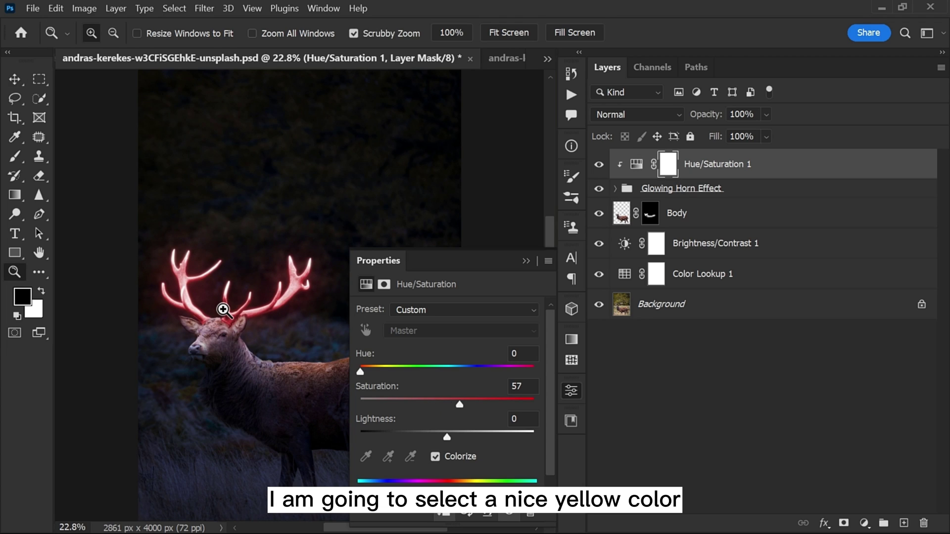
left_click(226, 311)
left_click(226, 312)
left_click(239, 326)
left_click(240, 326)
key("v")
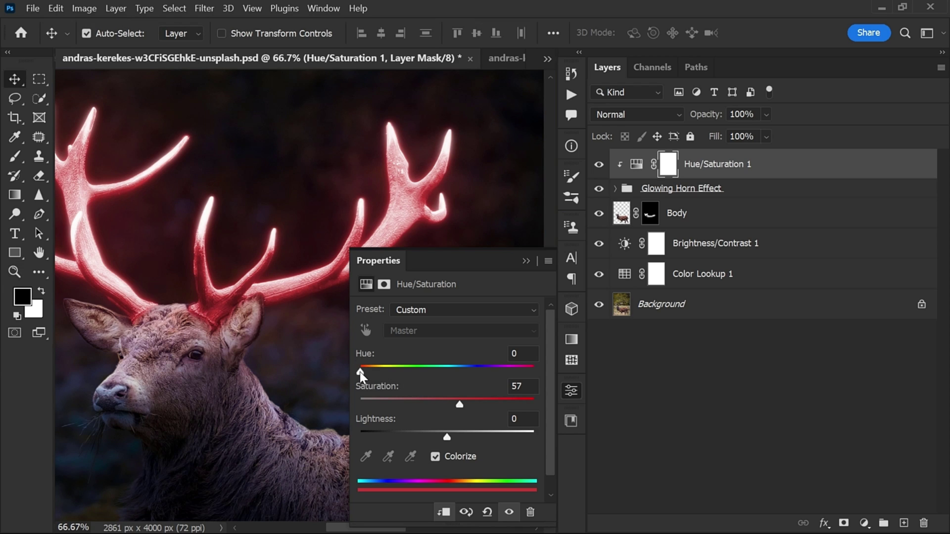
left_click_drag(361, 372, 380, 372)
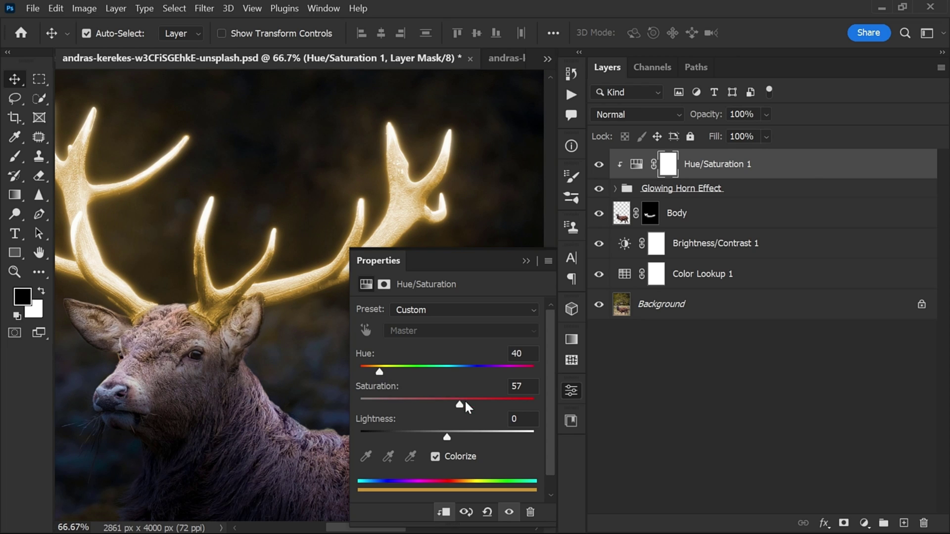
left_click_drag(462, 405, 468, 406)
left_click_drag(385, 375, 382, 372)
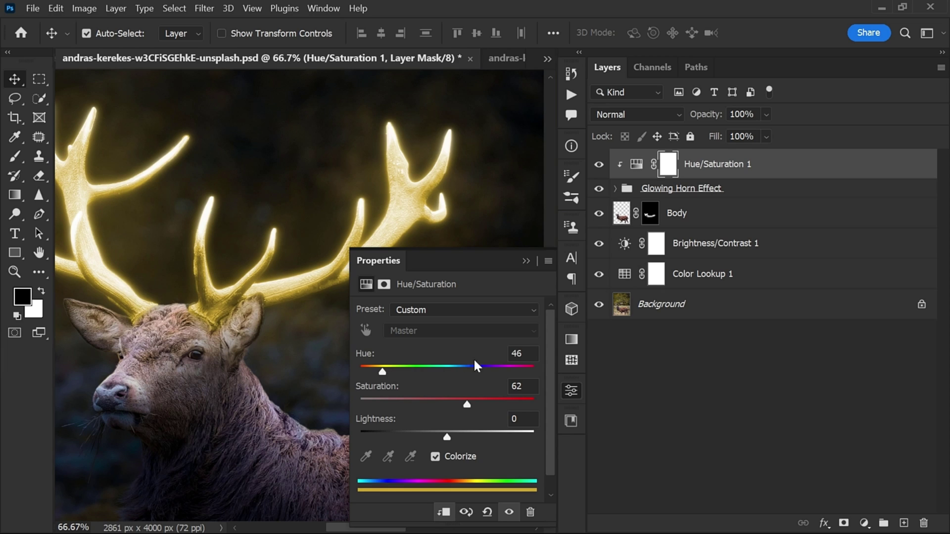
left_click(573, 388)
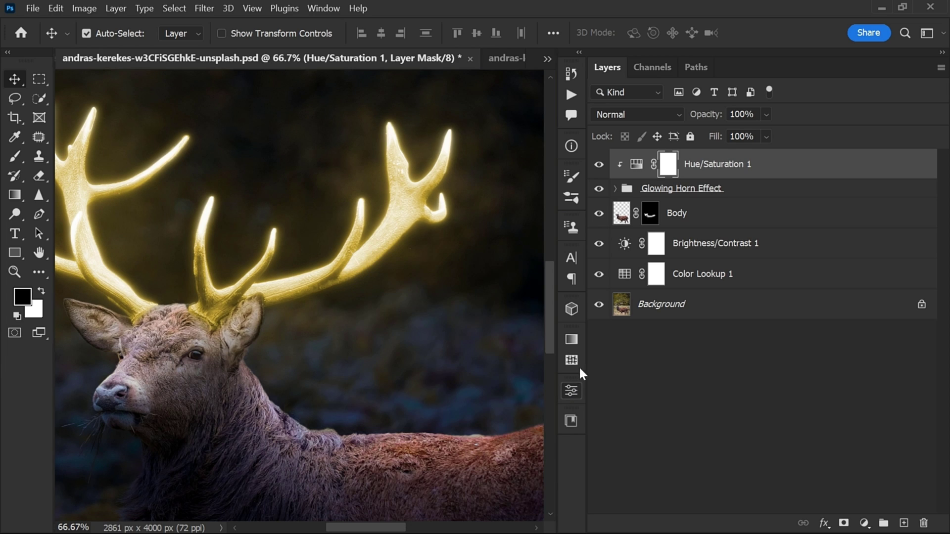
Duplicate Hue/Saturation 1, move the copy above Body, clip it there, and set opacity 63%
left_click_drag(755, 175, 905, 525)
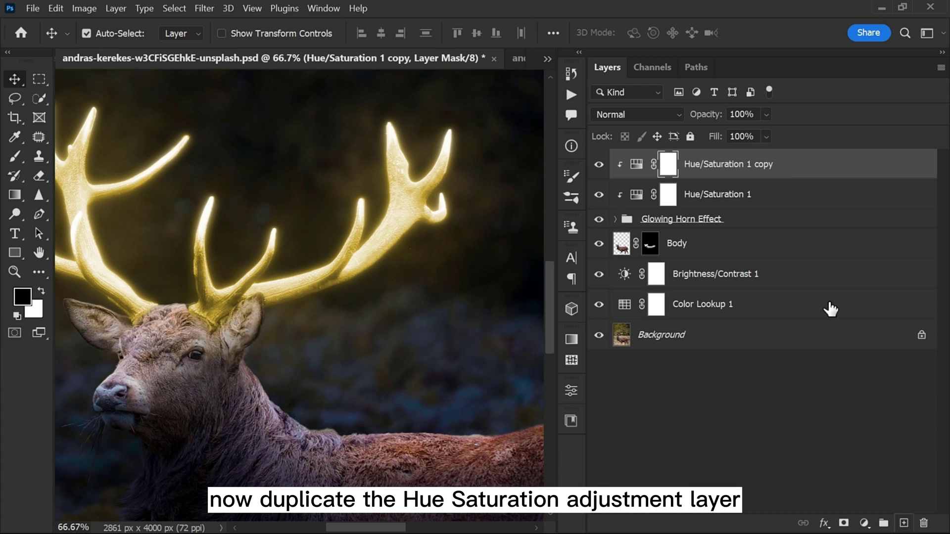
left_click_drag(759, 168, 686, 240)
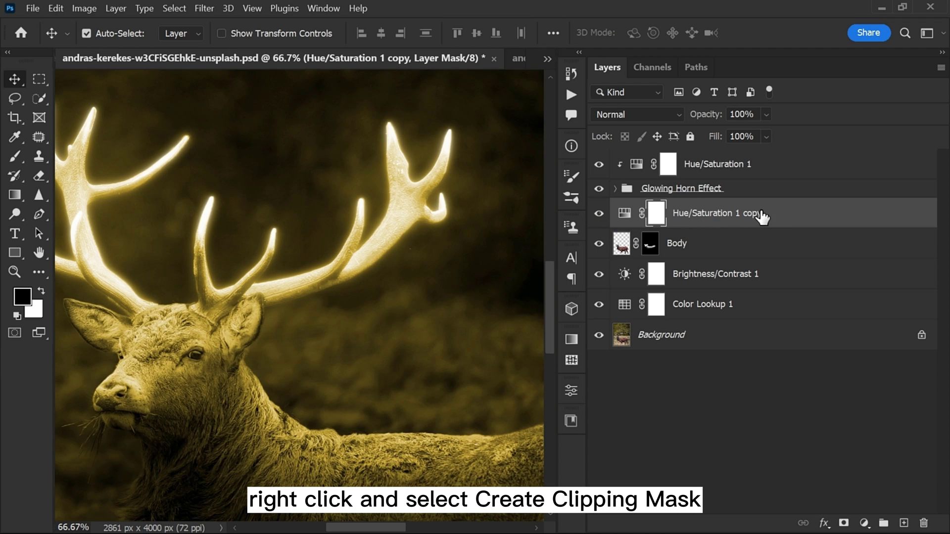
right_click(780, 210)
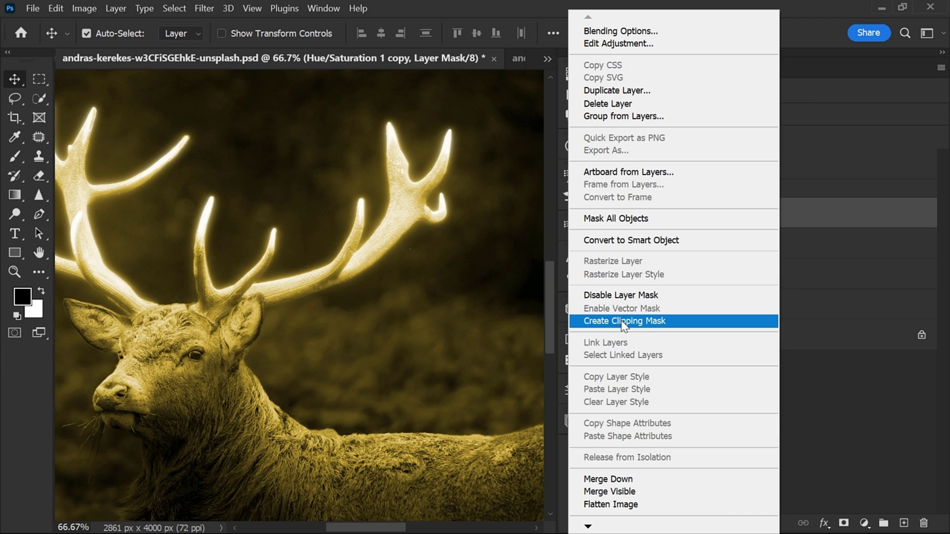
left_click(631, 322)
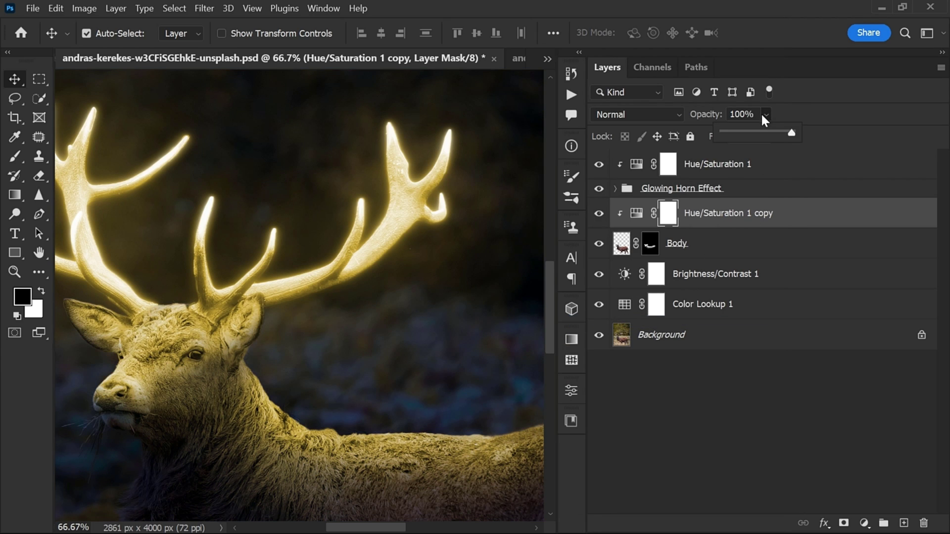
left_click_drag(787, 136, 781, 137)
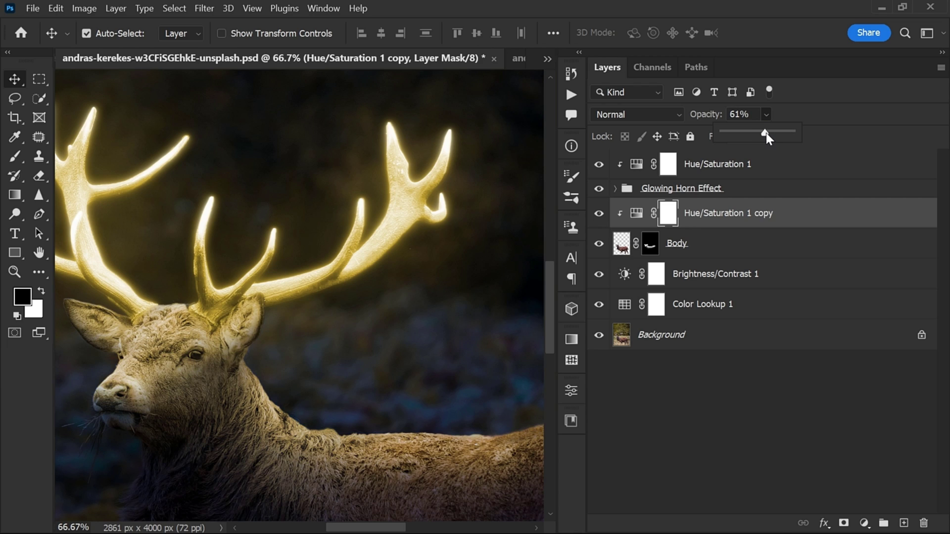
scroll(308, 190, "down", 2)
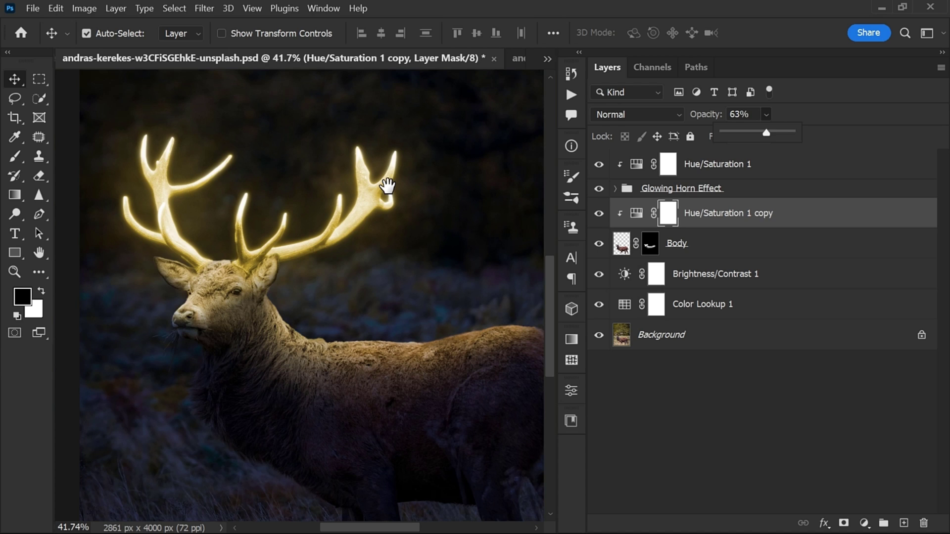
left_click_drag(388, 187, 360, 172)
scroll(398, 225, "down", 2)
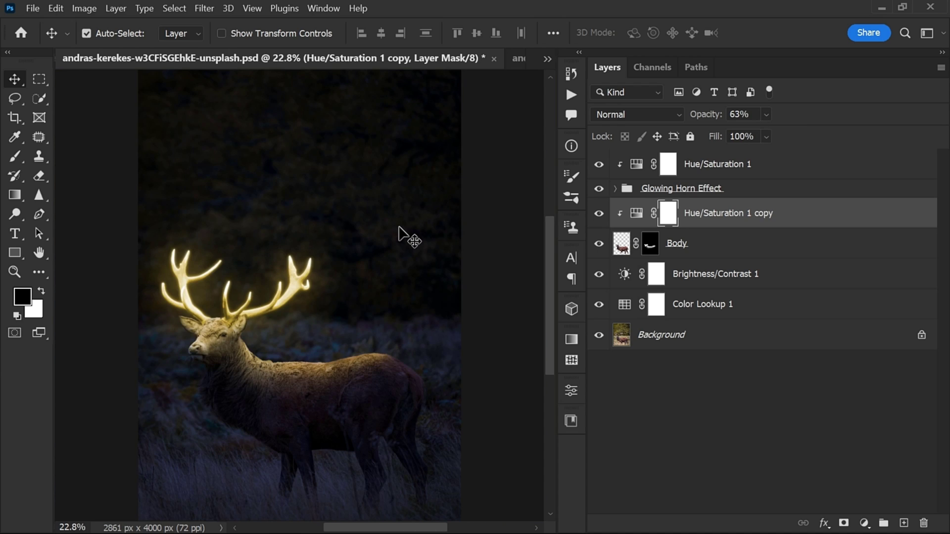
Duplicate Hue/Saturation 1 to the top, invert its mask to black, and rename it Ground Light
left_click(713, 168)
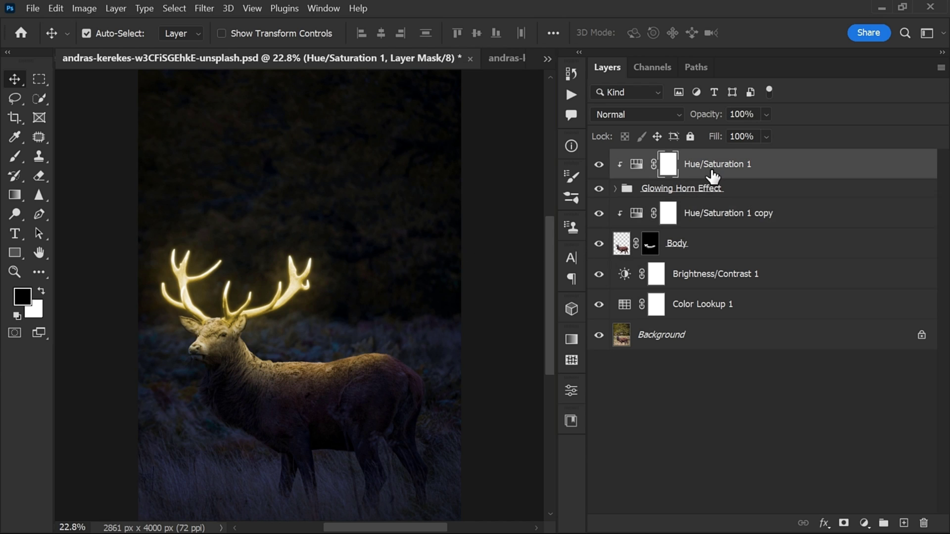
key("ctrl+j")
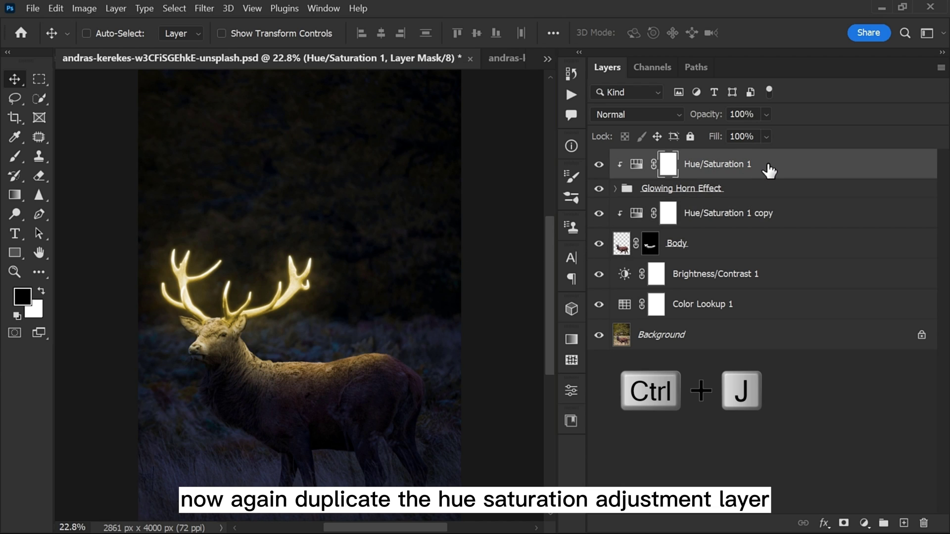
key("ctrl+alt+g")
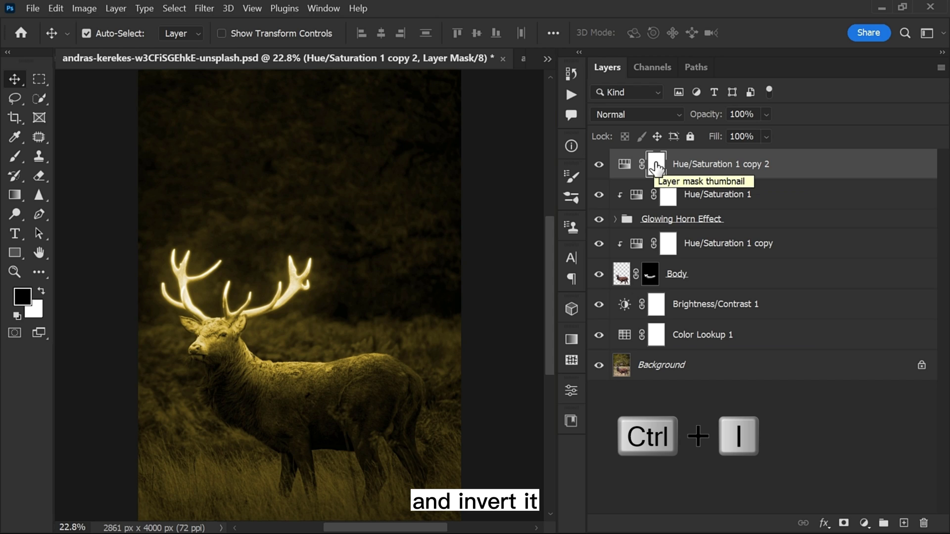
left_click(657, 168)
key("ctrl+i")
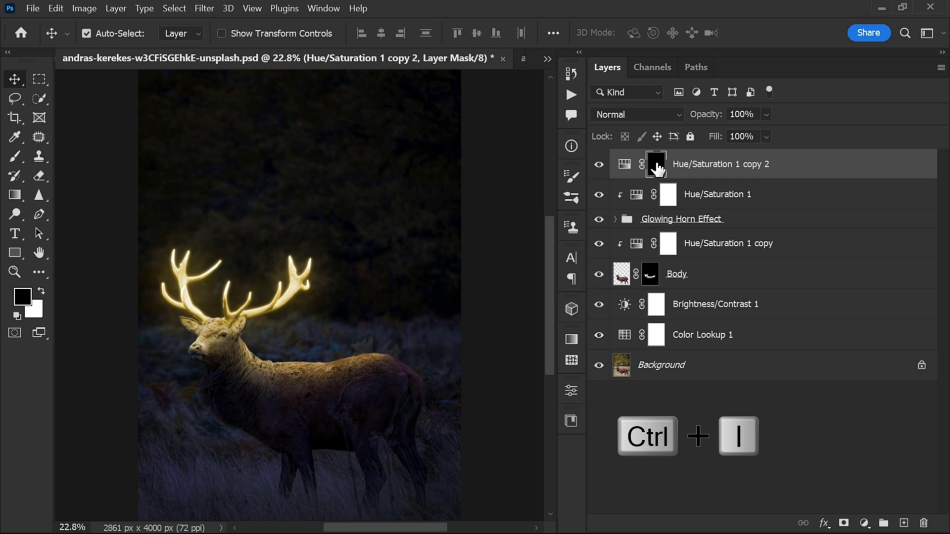
double_click(700, 167)
type("Groun")
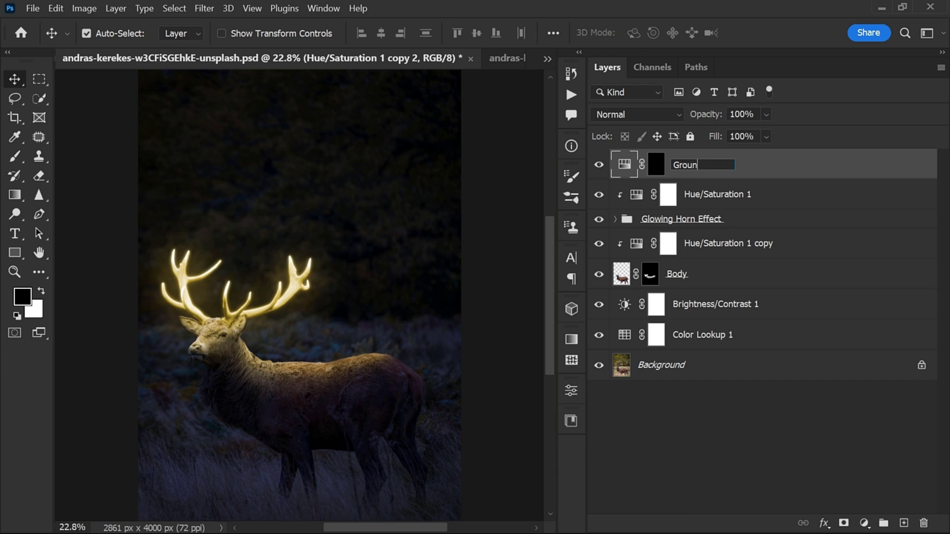
type("d Light")
key("Return")
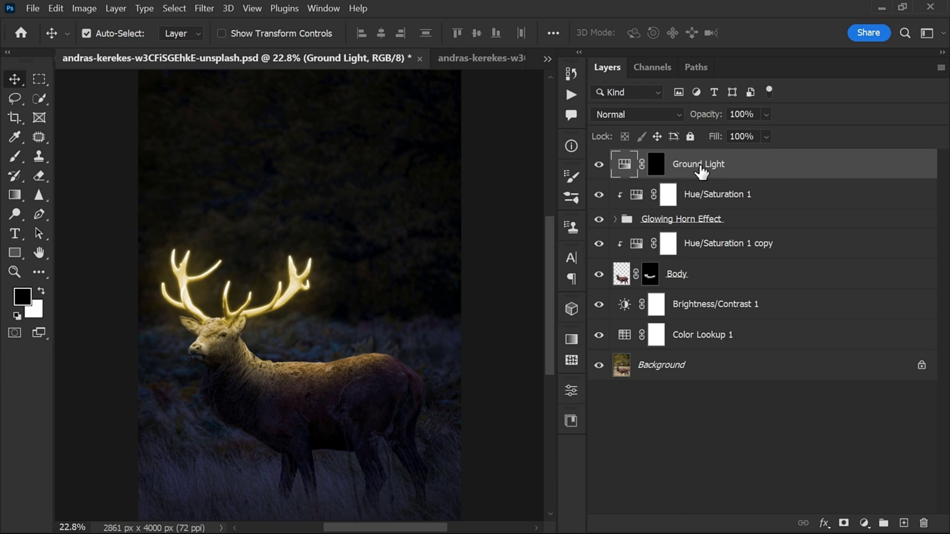
left_click(656, 168)
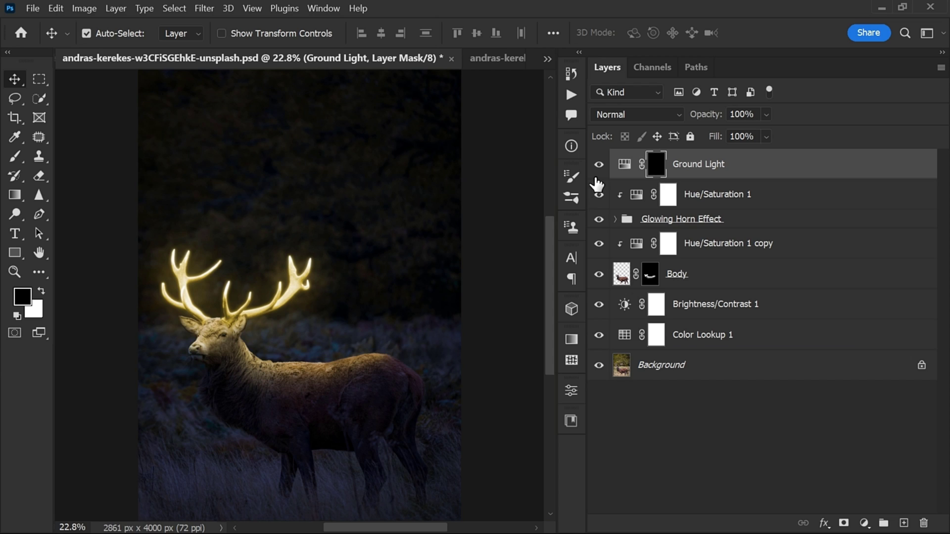
Set up a huge, flattened elliptical white brush with higher flow for the ground
left_click(15, 158)
left_click(64, 158)
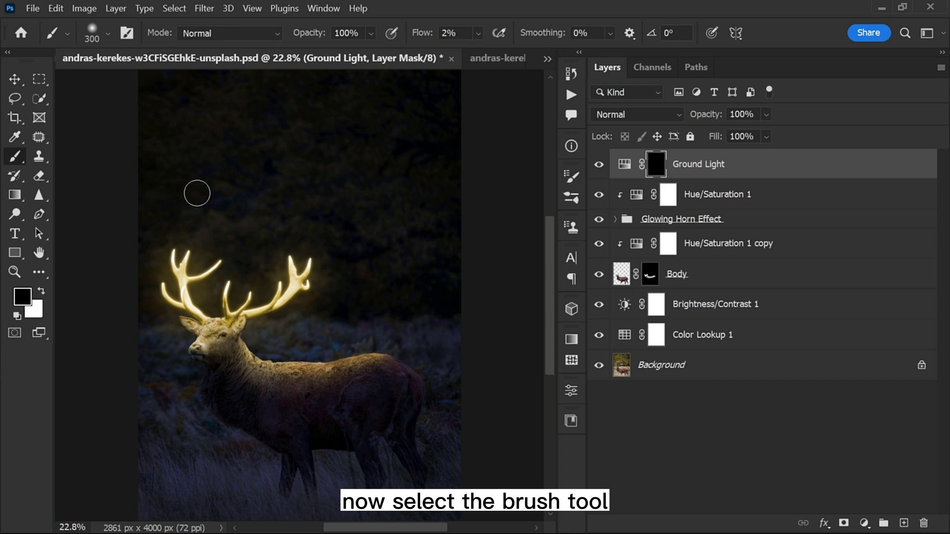
key("bracketright")
key("bracketright")
key("bracketright")
key("bracketright")
key("bracketright")
key("bracketright")
key("bracketright")
key("bracketright")
key("bracketright")
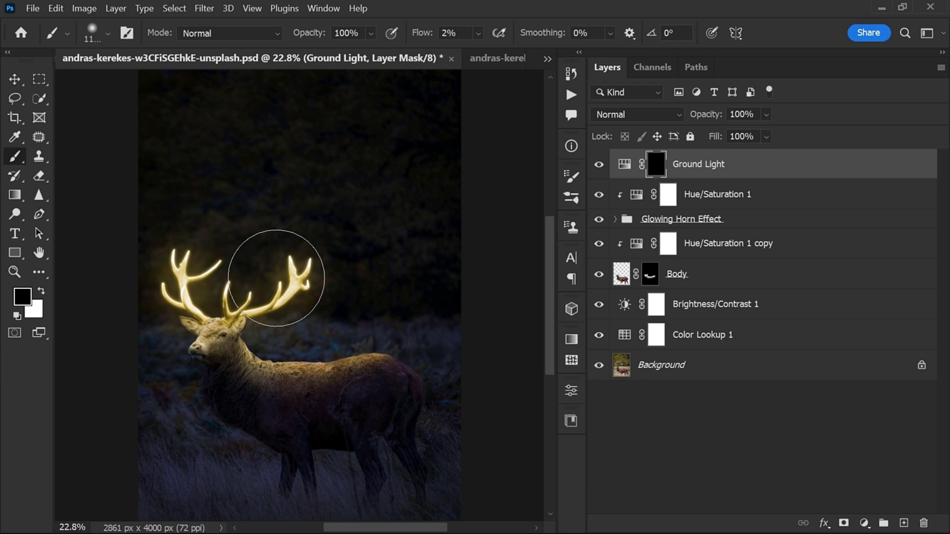
right_click(279, 274)
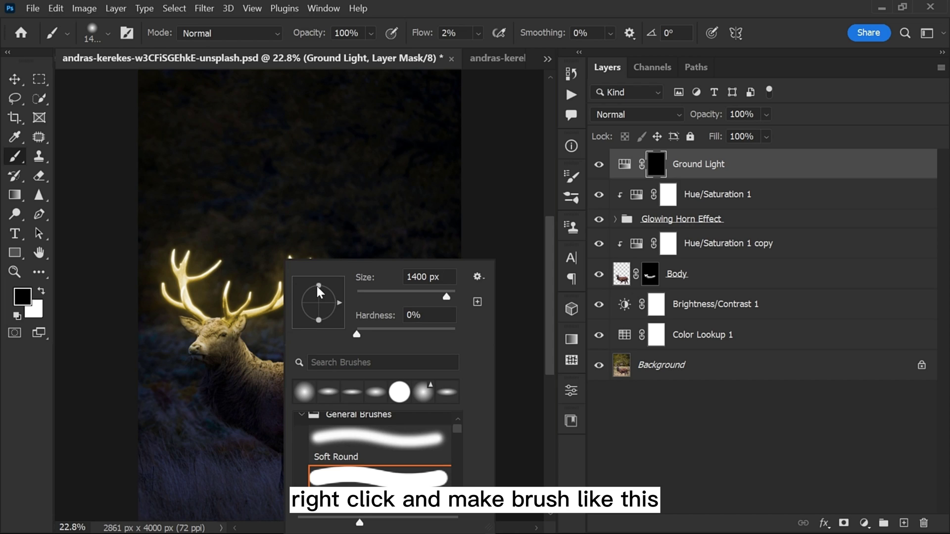
left_click_drag(317, 286, 317, 295)
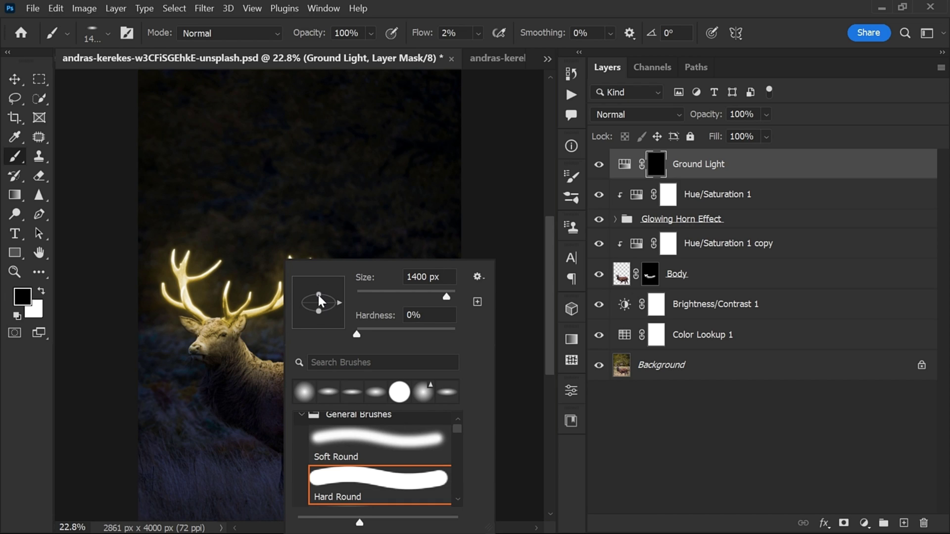
left_click(477, 33)
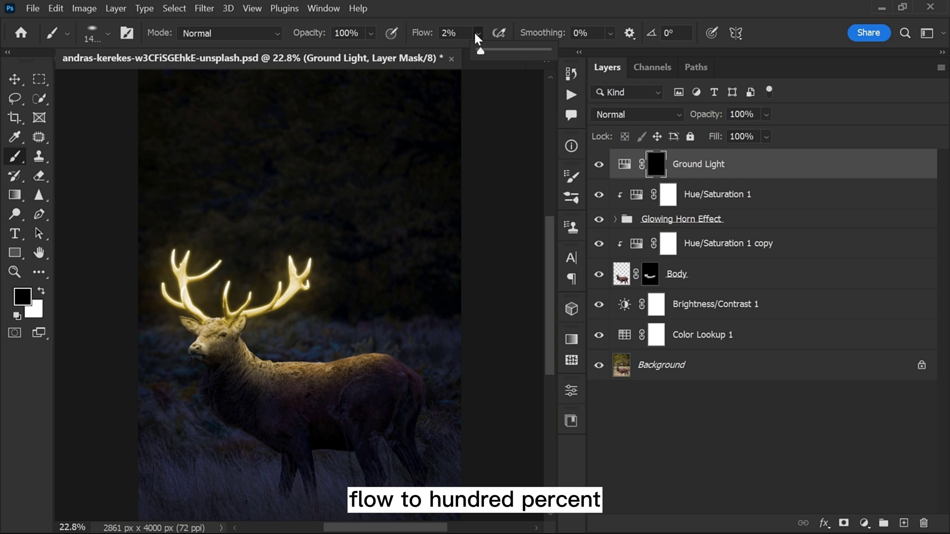
left_click_drag(475, 44, 486, 50)
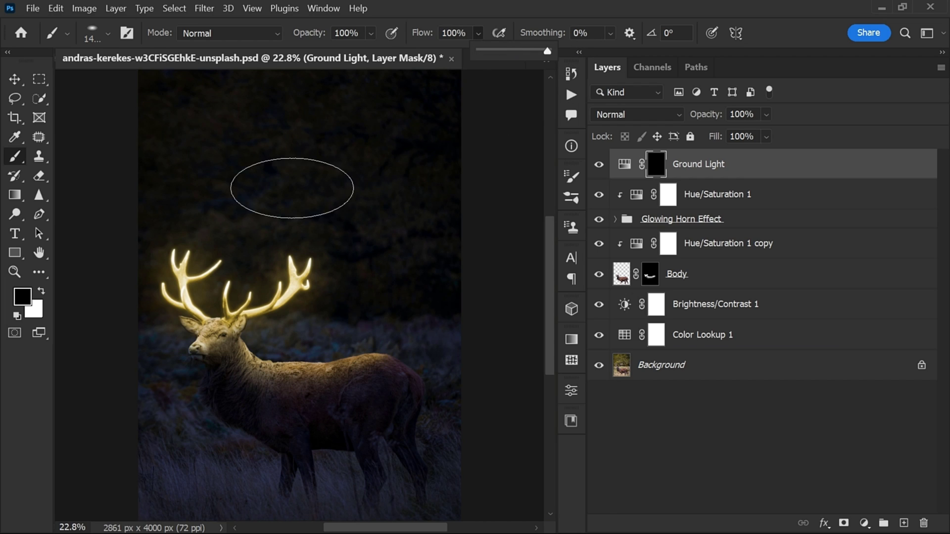
left_click(44, 291)
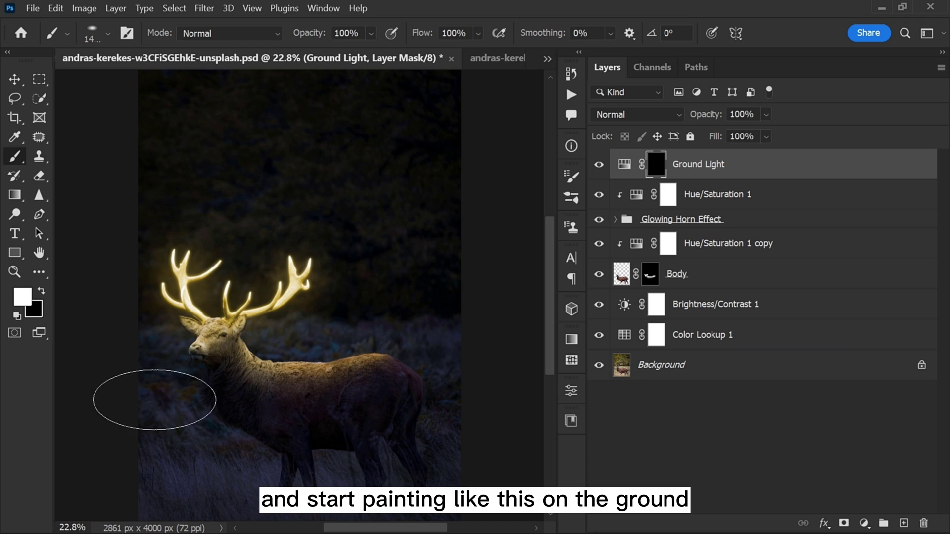
Paint light across the bottom grass on the Ground Light mask and set opacity to 67%
key("bracketright")
scroll(287, 401, "up", 2)
key("bracketright")
key("bracketright")
key("bracketright")
key("bracketright")
key("bracketright")
key("bracketright")
key("bracketright")
key("bracketright")
key("bracketright")
key("bracketright")
key("bracketright")
key("bracketright")
key("bracketright")
key("bracketright")
key("bracketright")
key("bracketright")
key("bracketright")
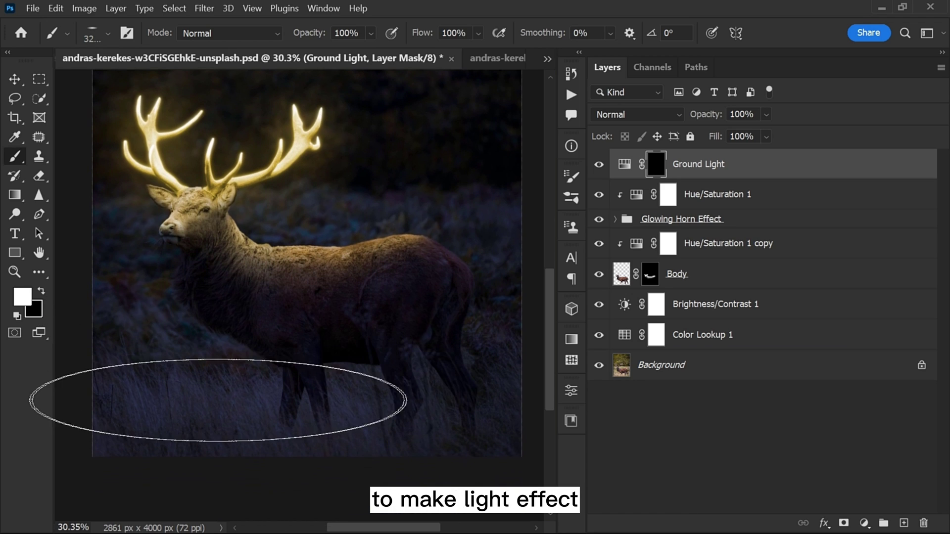
left_click(229, 407)
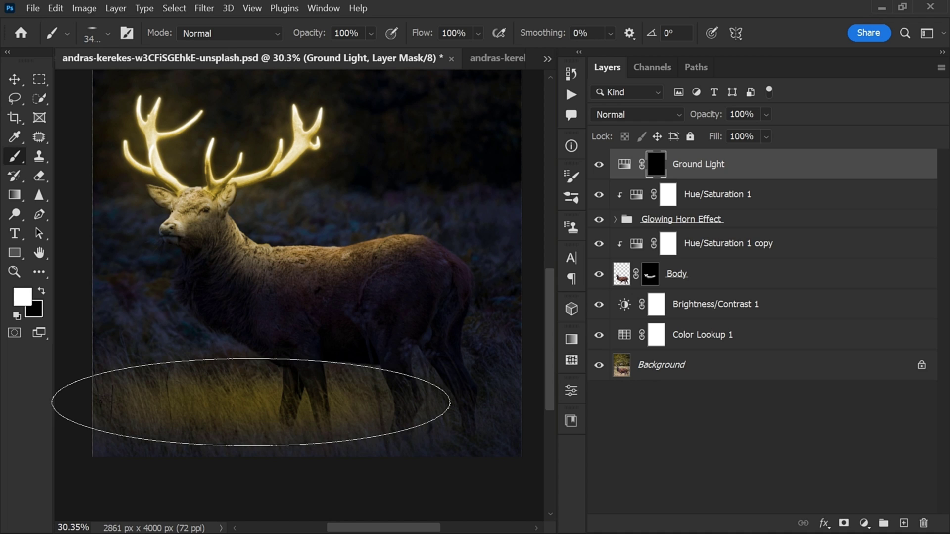
key("bracketright")
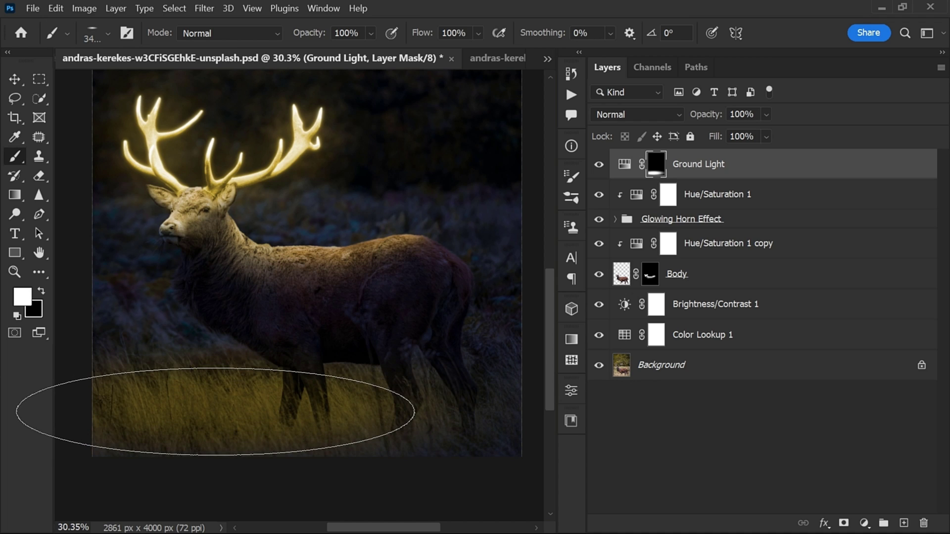
left_click_drag(216, 409, 290, 390)
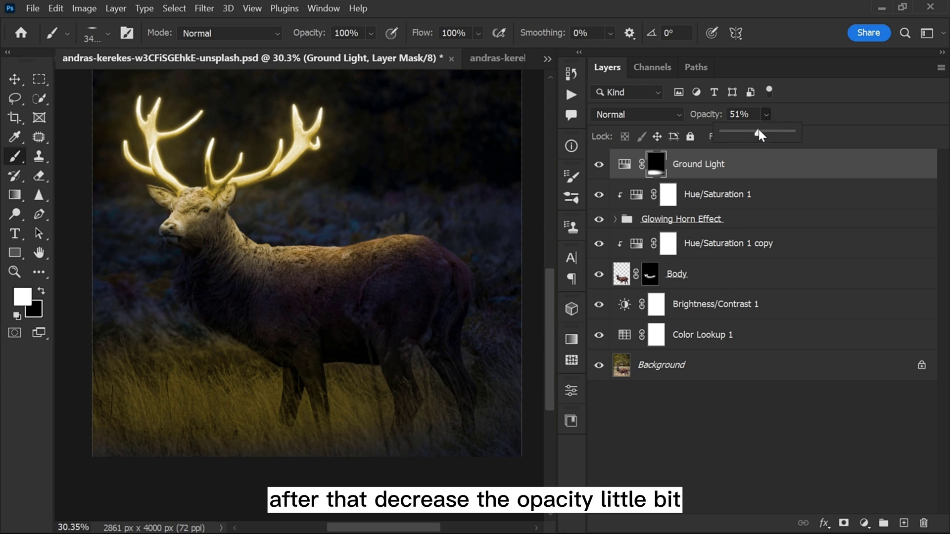
left_click_drag(758, 131, 770, 132)
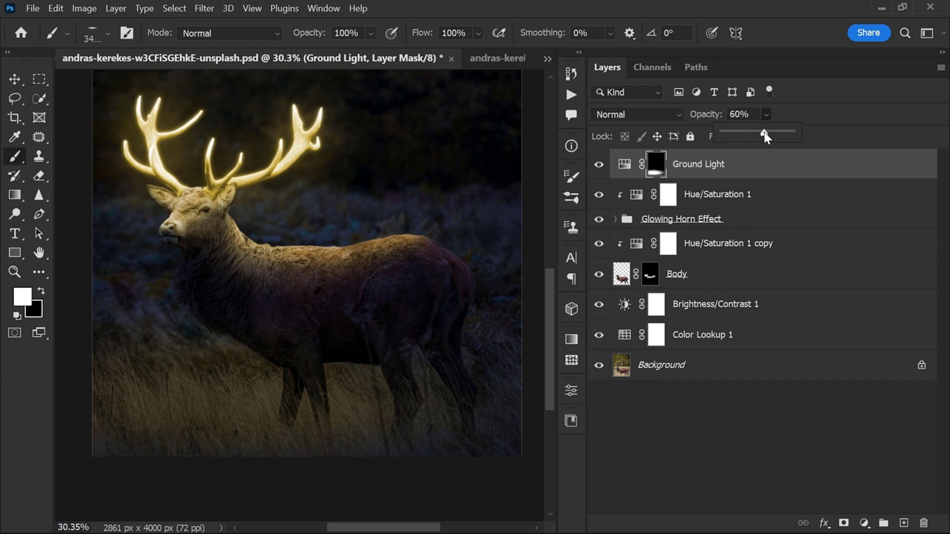
left_click_drag(534, 213, 435, 238)
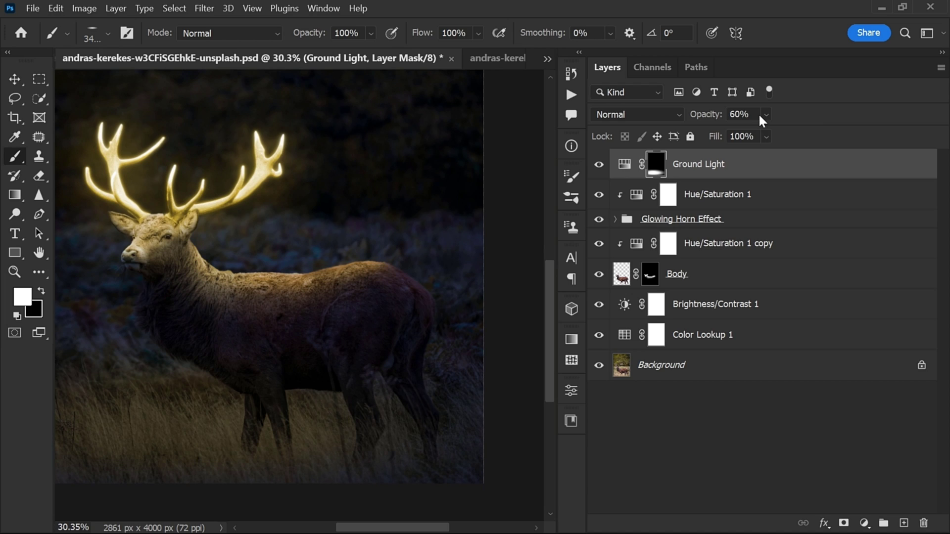
left_click_drag(787, 129, 784, 129)
left_click(747, 168)
Stamp visible layers with Ctrl+Alt+Shift+E, name the result Final, and convert it to a smart object
key("v")
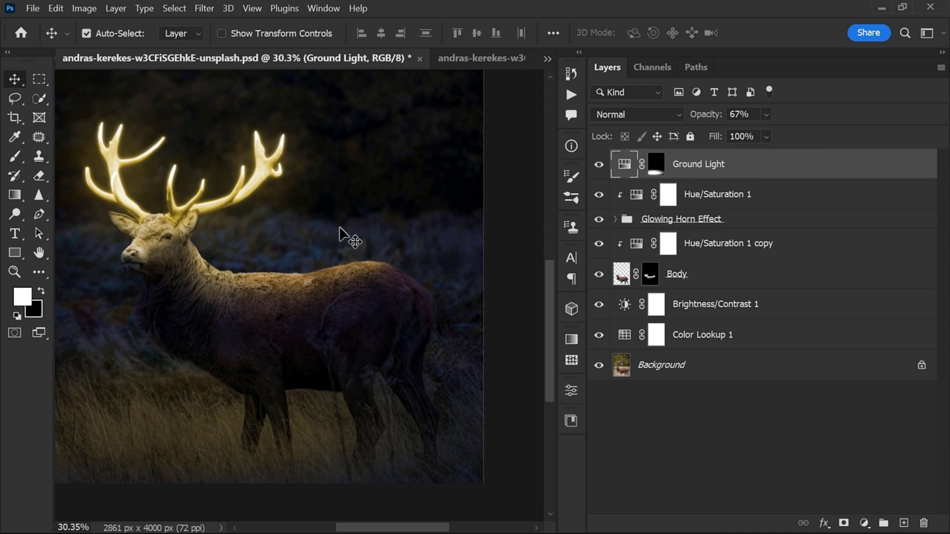
key("ctrl+0")
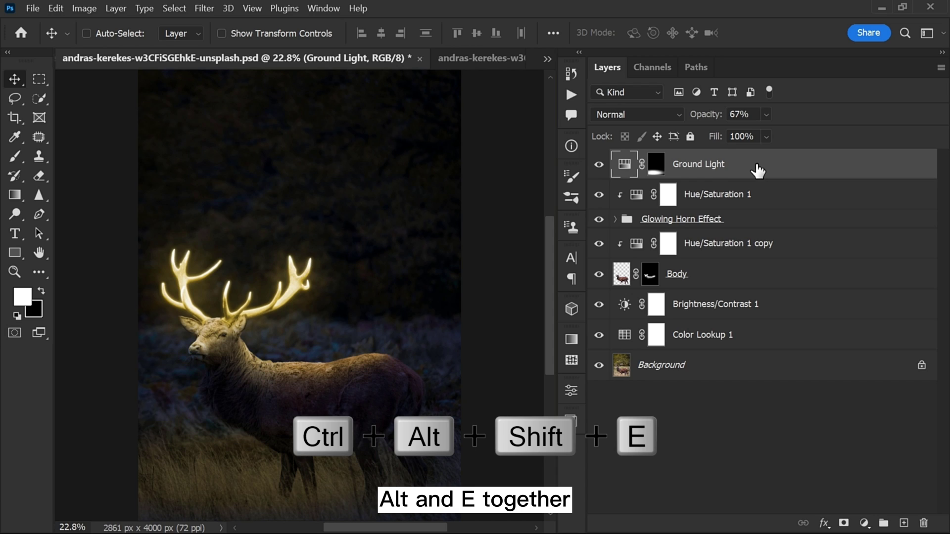
key("ctrl+alt+shift+e")
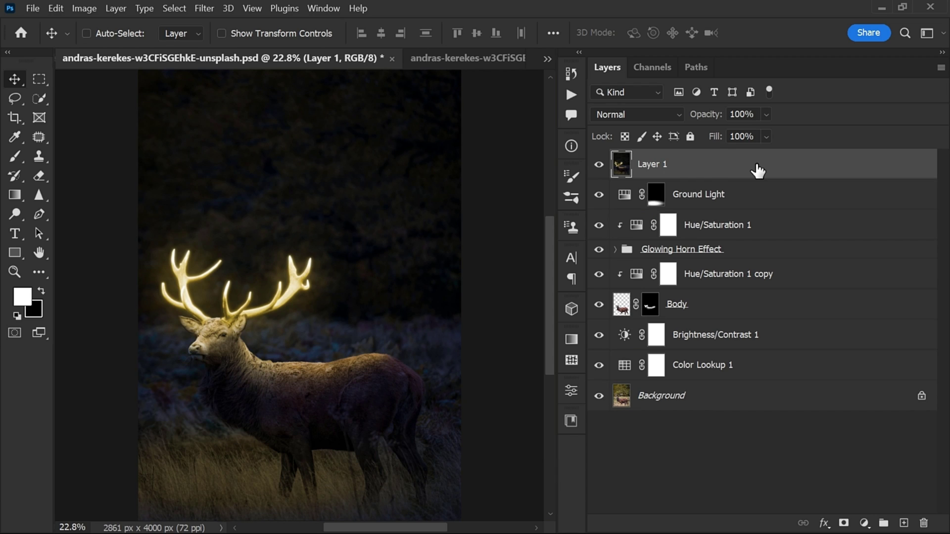
double_click(652, 164)
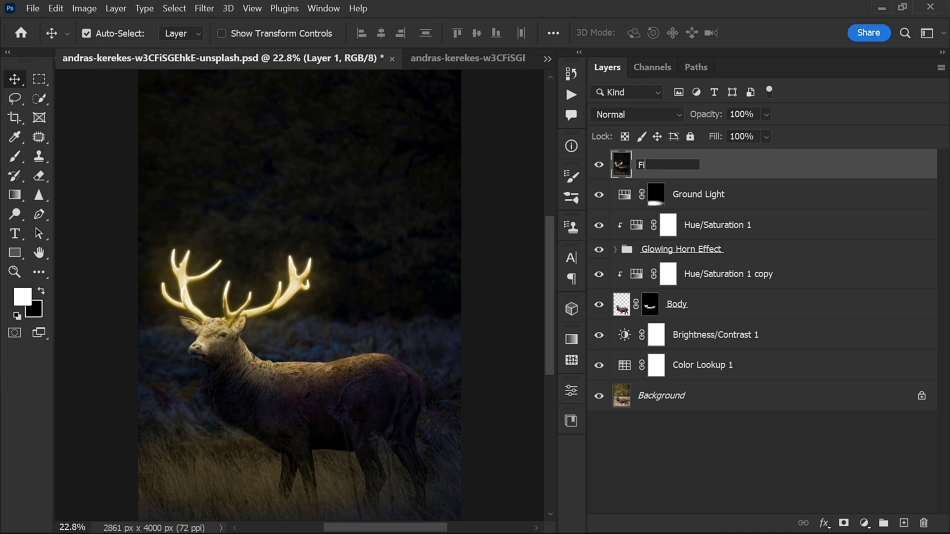
type("Final")
key("Return")
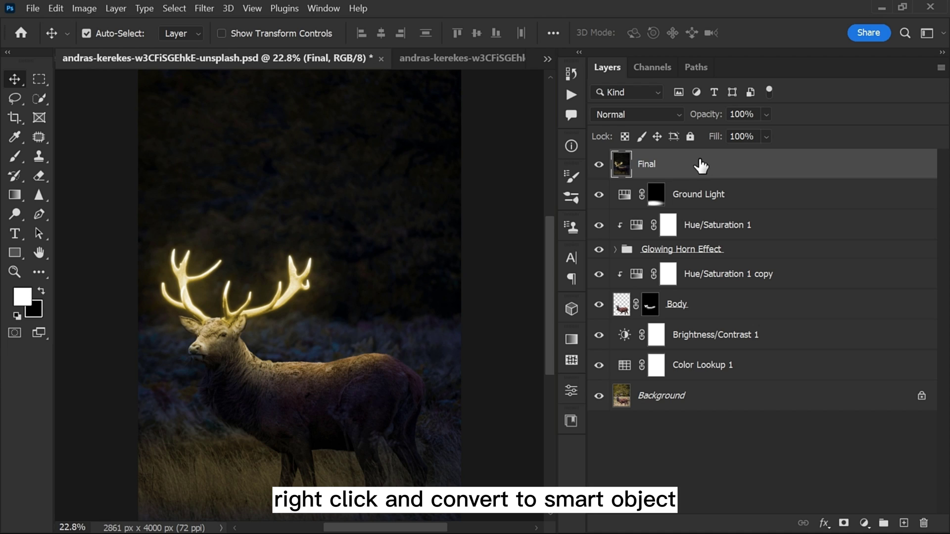
right_click(702, 164)
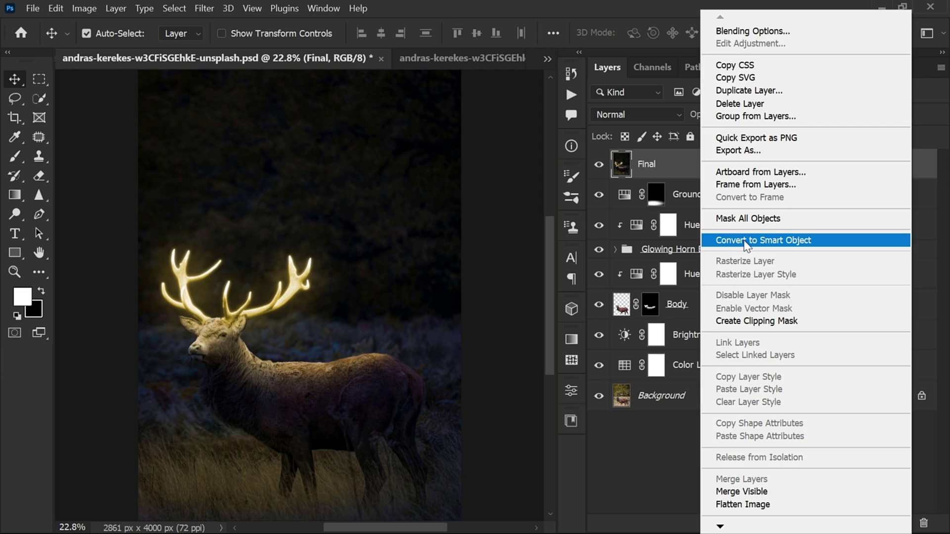
left_click(730, 240)
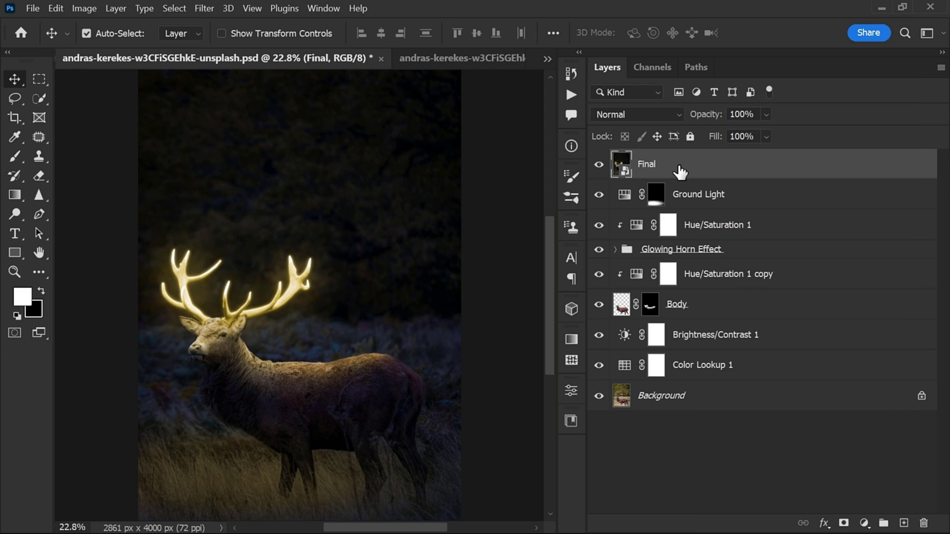
Run Camera Raw Filter on Final using the Portraits: Medium Skin preset PM05
left_click(203, 8)
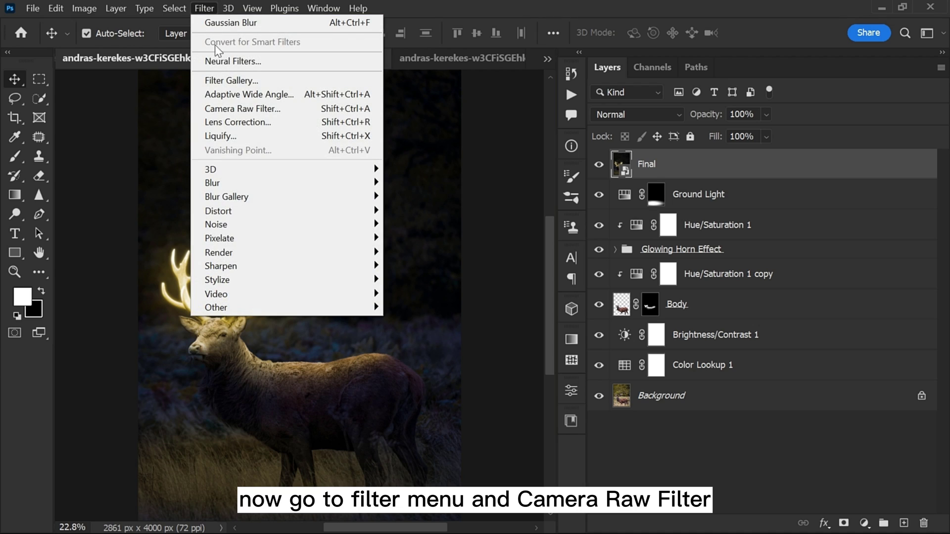
left_click(224, 111)
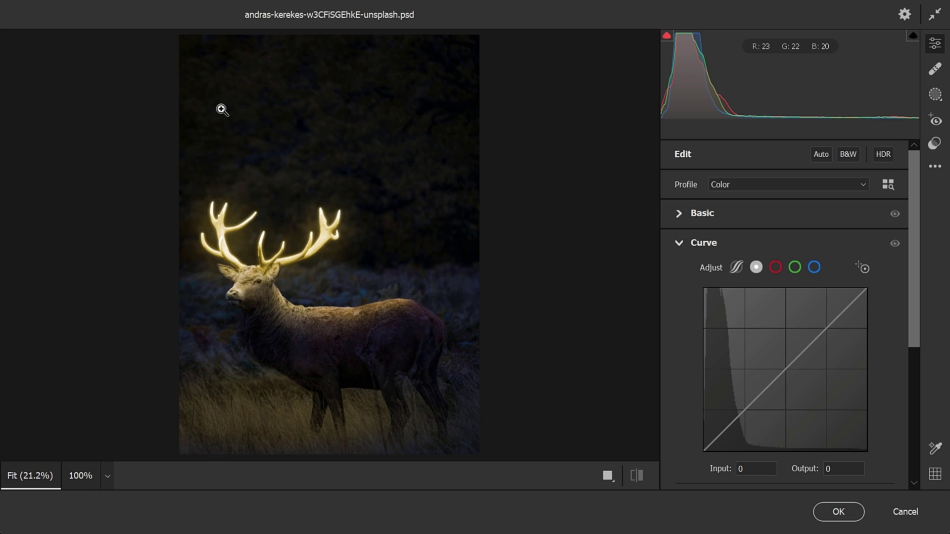
left_click(934, 145)
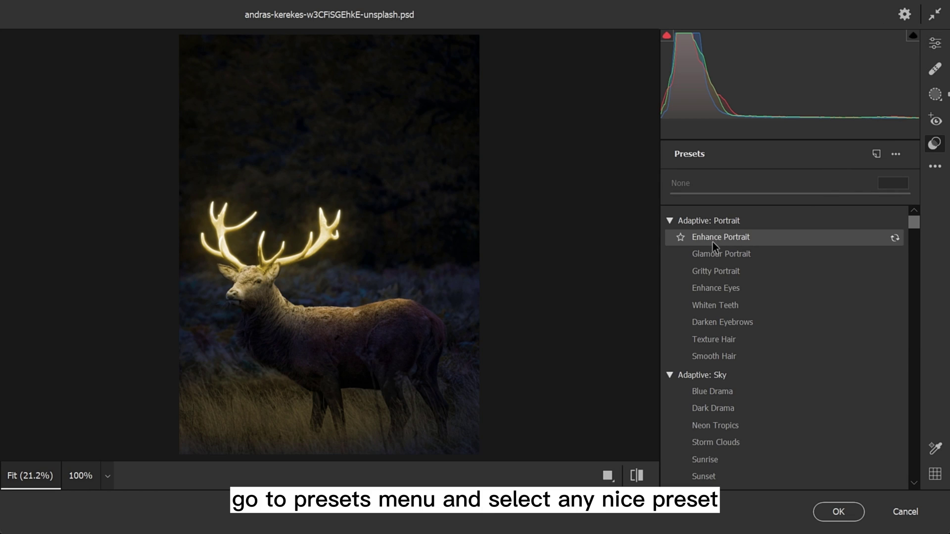
scroll(743, 278, "down", 7)
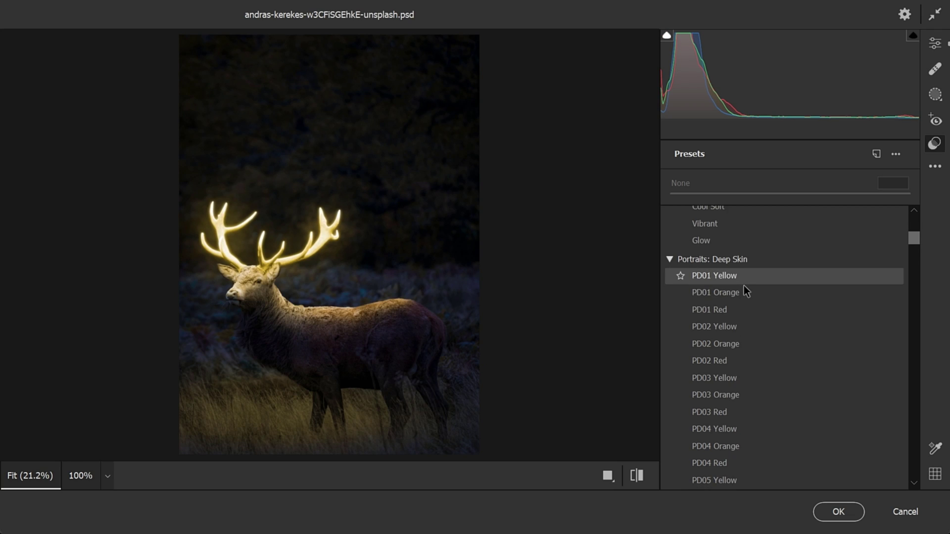
scroll(743, 286, "down", 5)
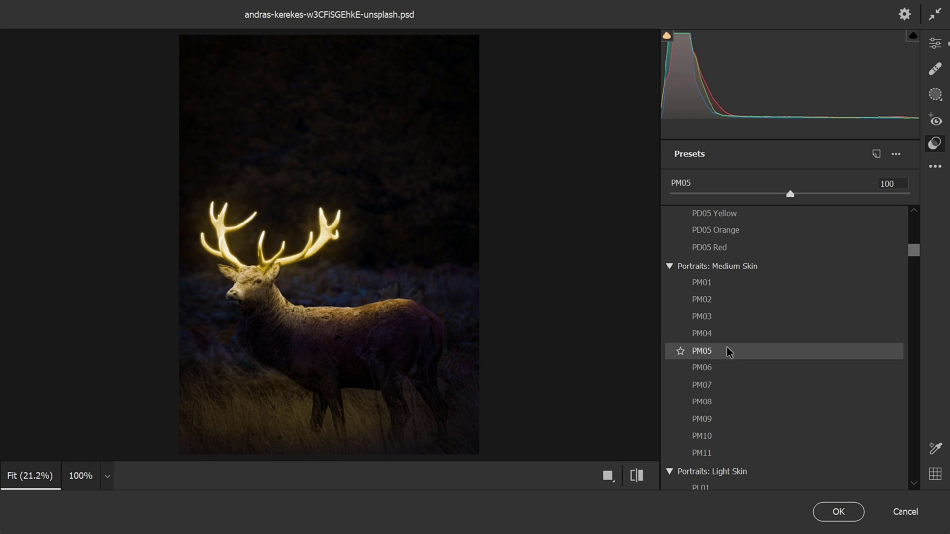
left_click(725, 349)
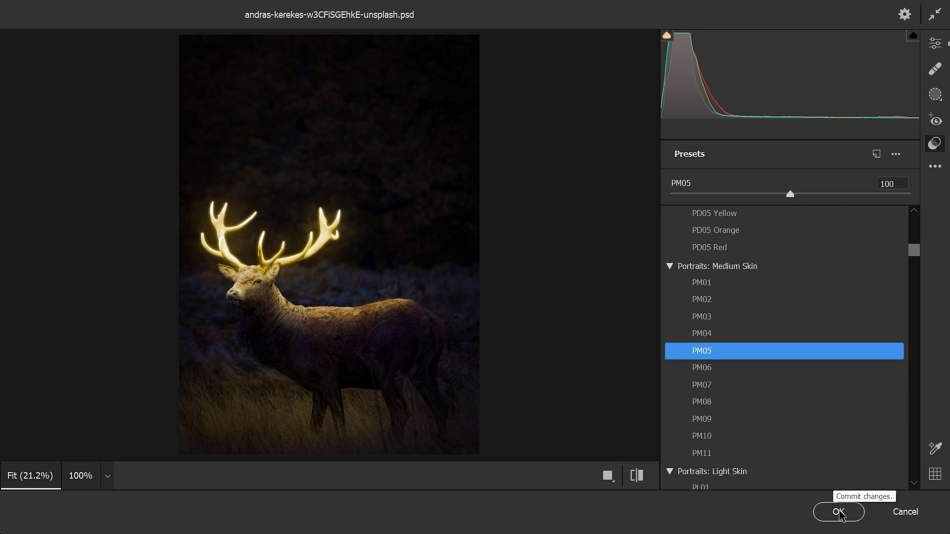
left_click(838, 511)
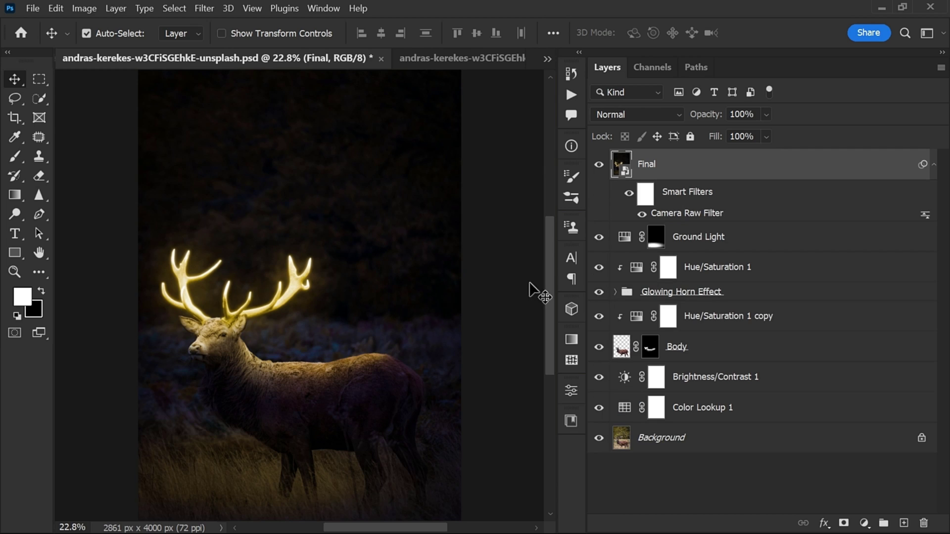
Turn on Group 1 sparkles and the Color Lookup 2 orange grade, then compare against the original Background
scroll(195, 306, "up", 6)
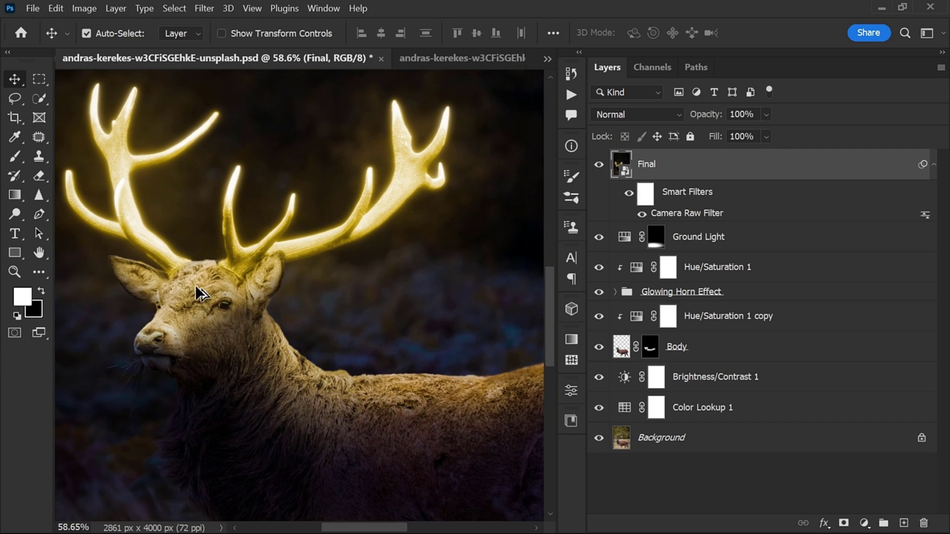
scroll(195, 285, "down", 5)
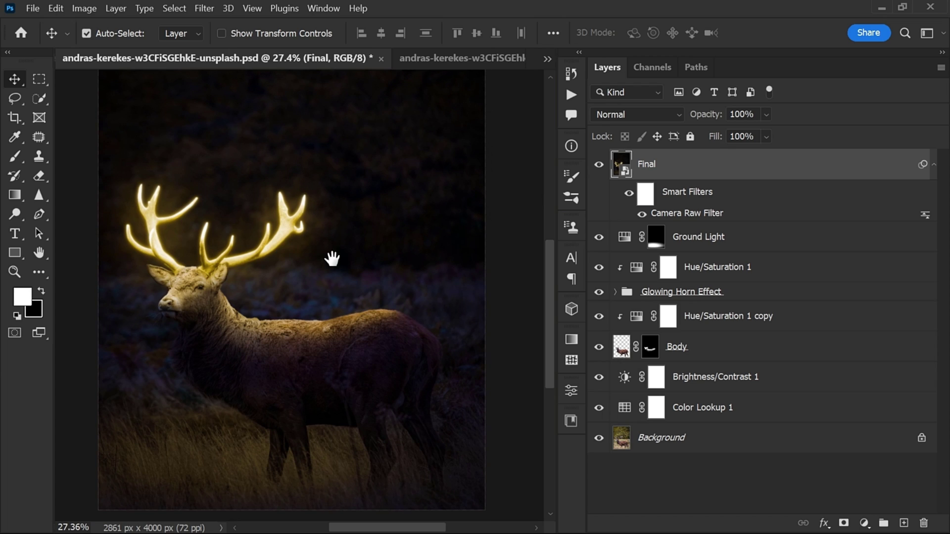
key("ctrl+0")
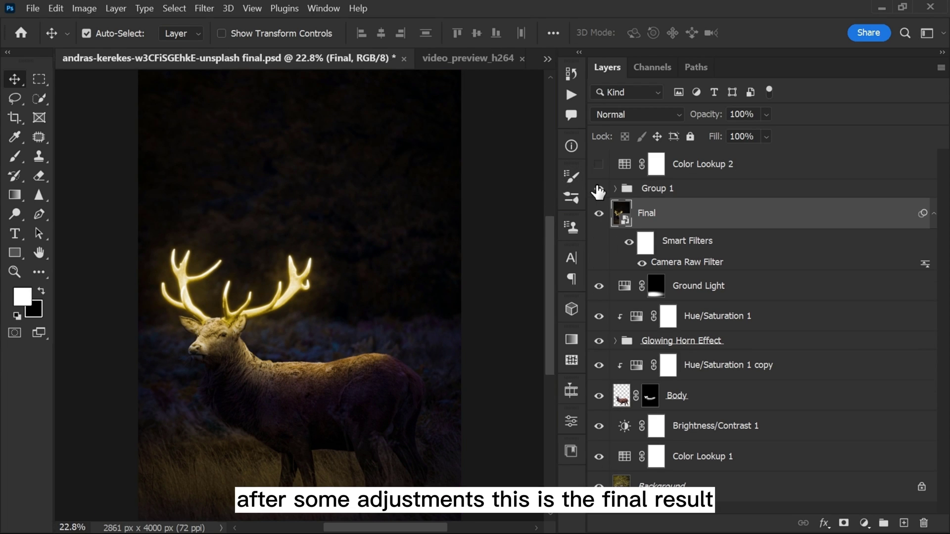
left_click(597, 190)
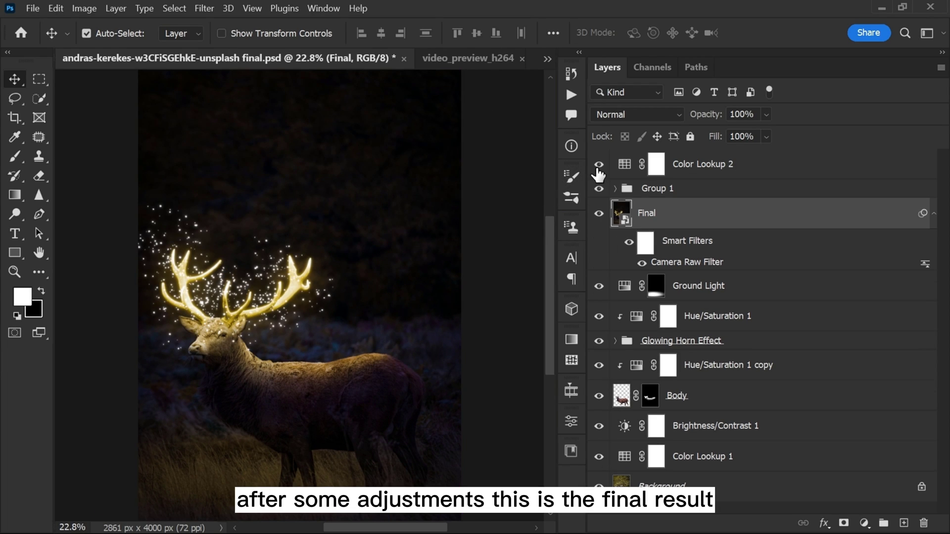
left_click(599, 165)
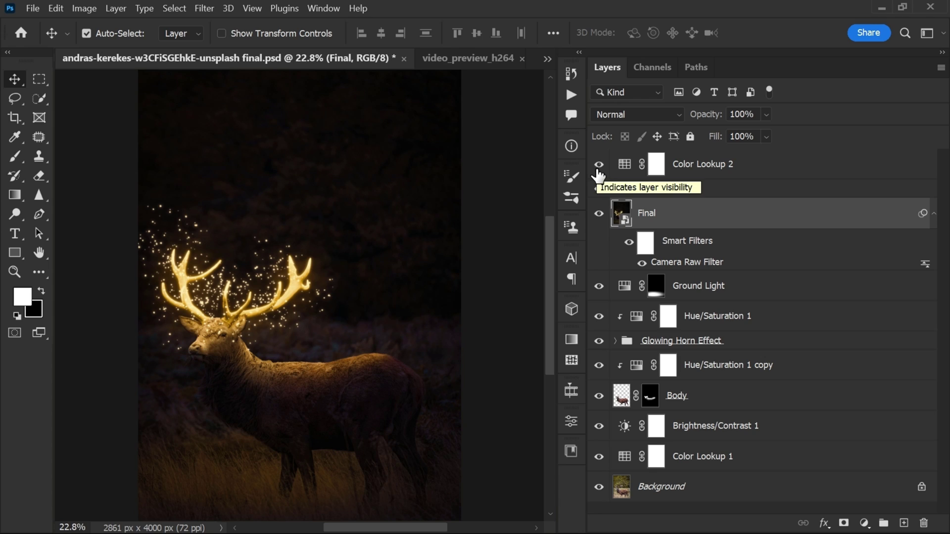
left_click(597, 487, "alt")
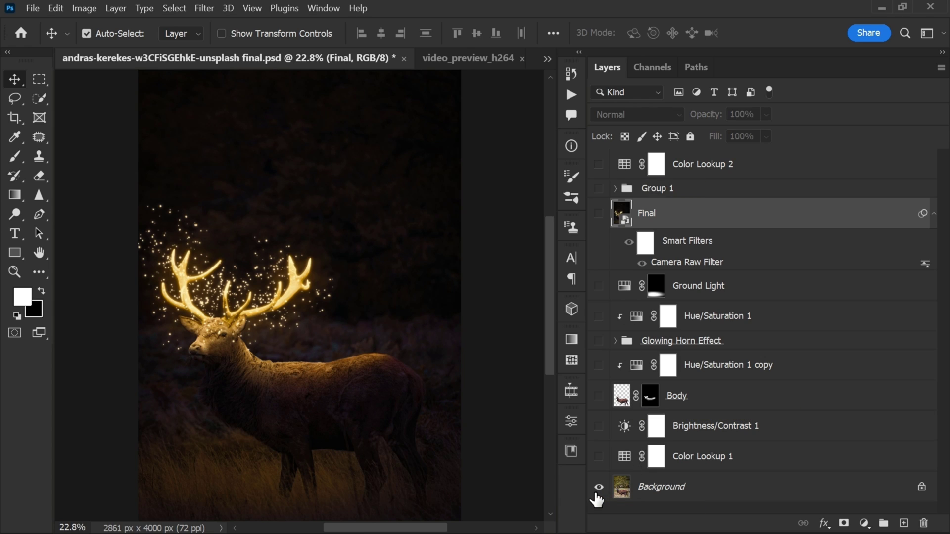
left_click(598, 487, "alt")
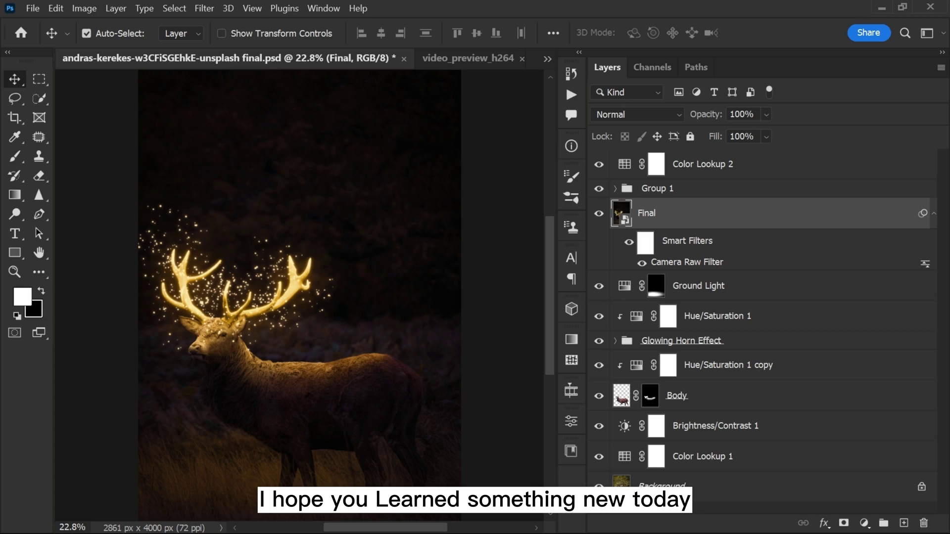